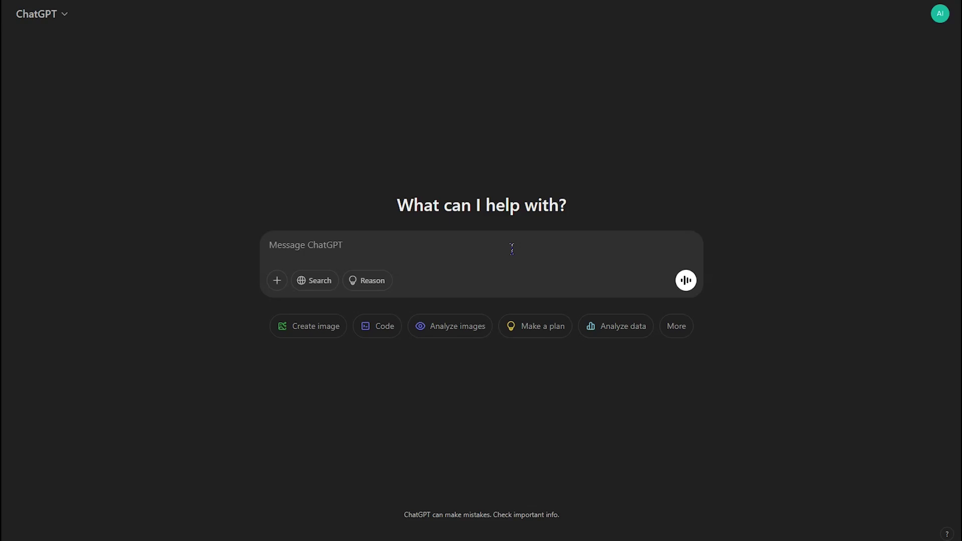
Ask for 5 dark, exciting topics for a 1-minute anime trailer and submit the hunted secret agent story for feedback
type("I want to create a trailer for an anime with a duration of about 1 minute using AI tools. The setting should be dark and exciting. Suggest me 5 topics.")
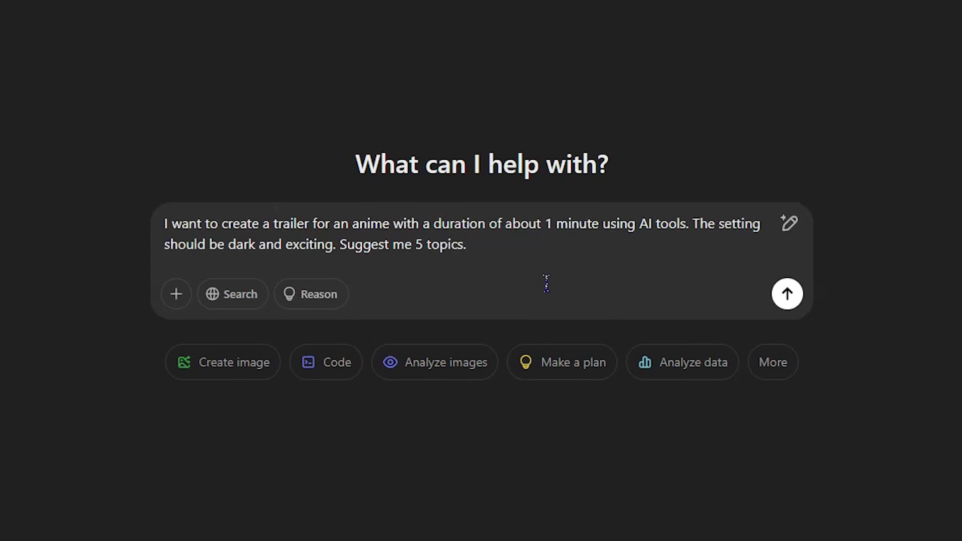
left_click(788, 294)
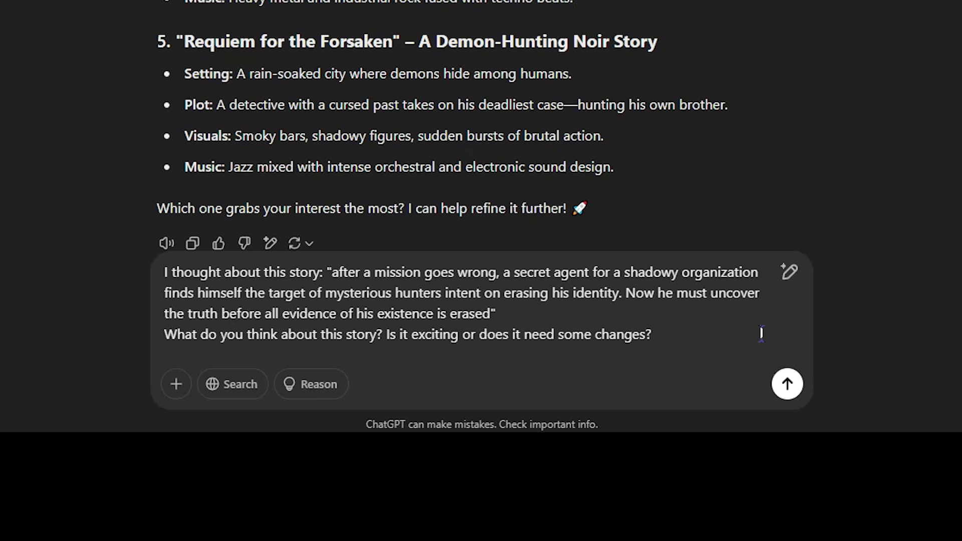
left_click(787, 384)
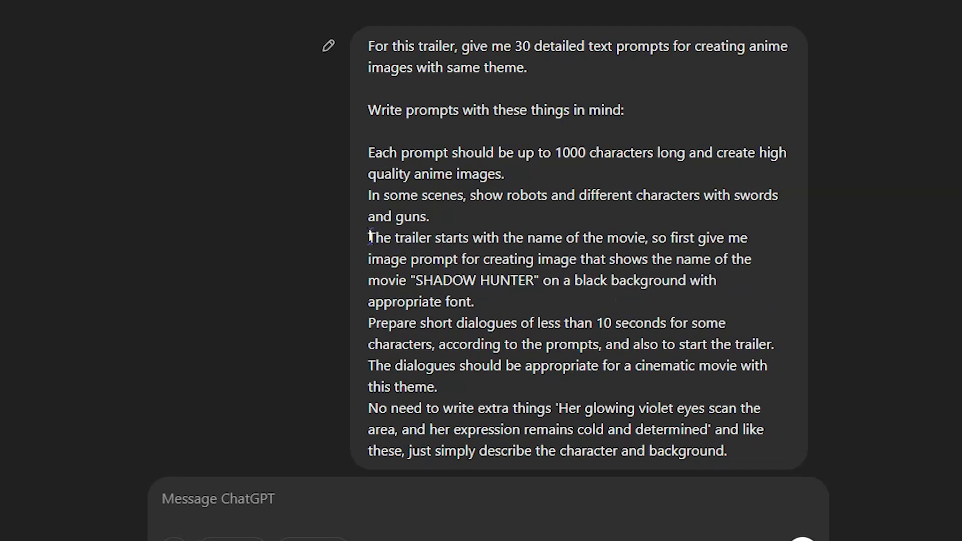
Review the SHADOW HUNTER title-image instruction and read through the generated scene prompts and dialogues up to the Final Showdown section
left_click_drag(369, 237, 486, 302)
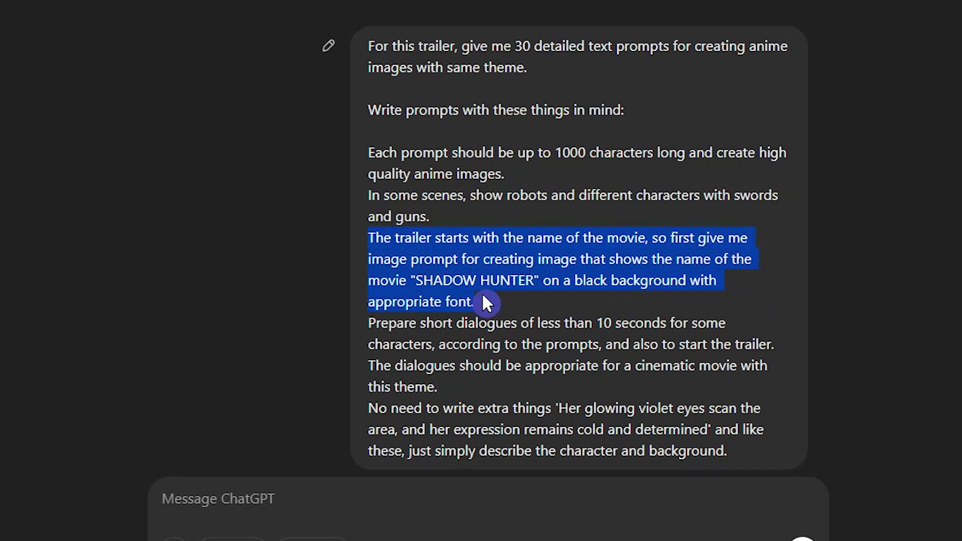
left_click(519, 297)
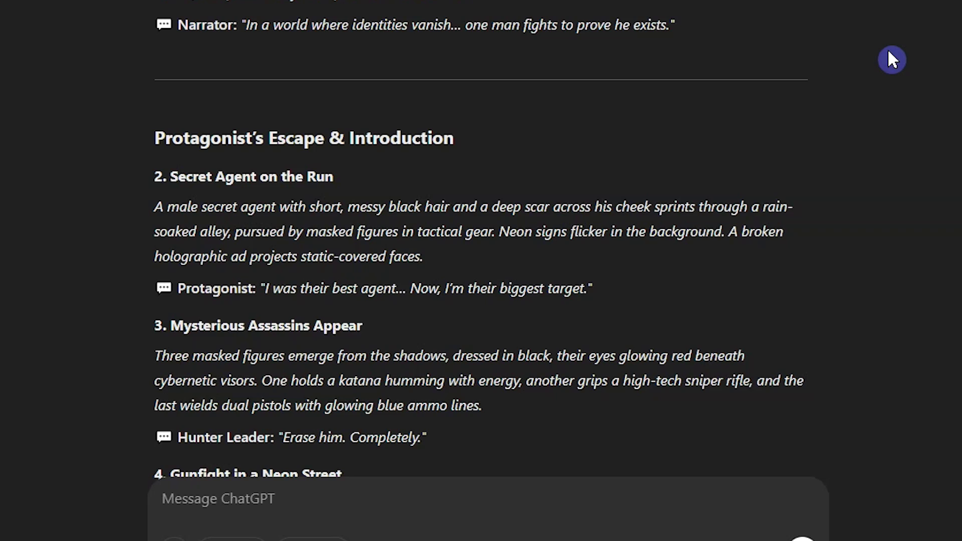
scroll(891, 50, "down", 10)
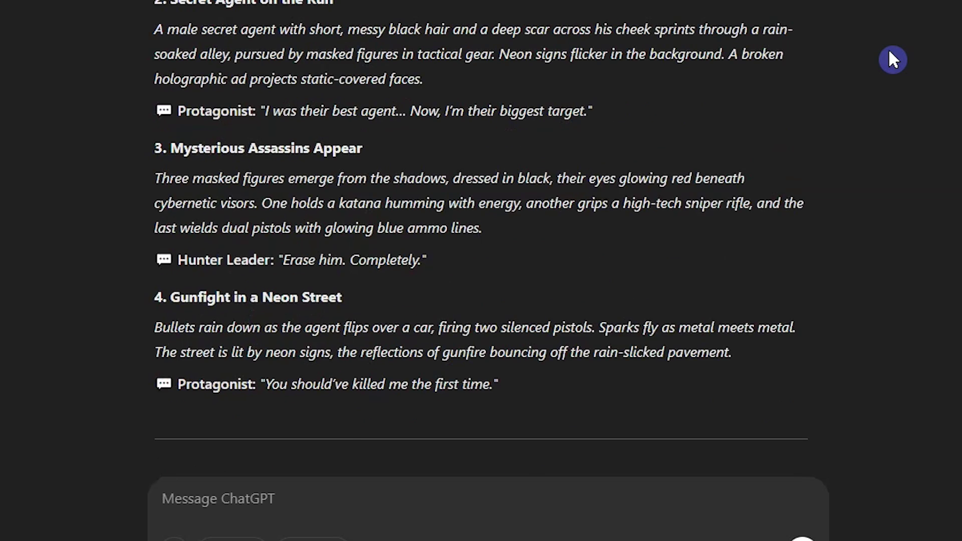
scroll(890, 51, "down", 4)
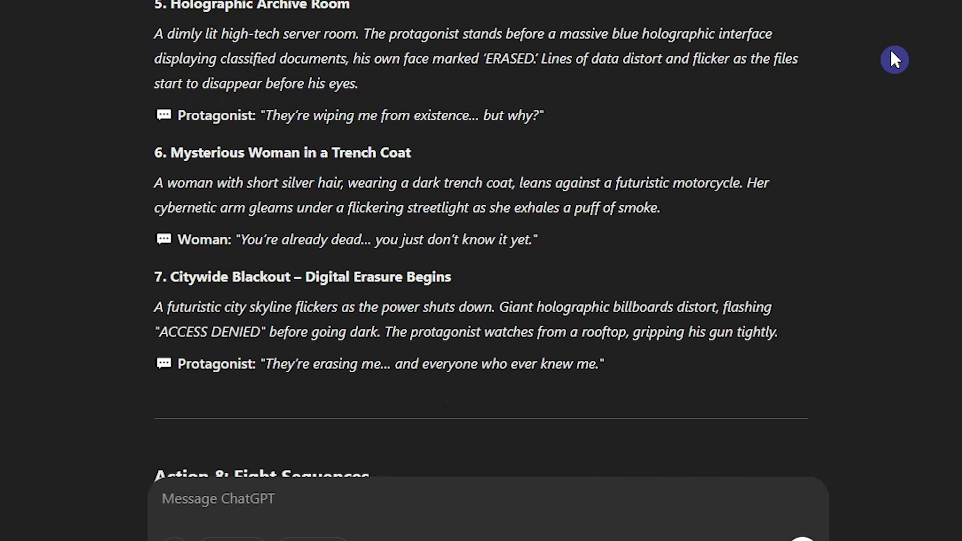
scroll(891, 51, "down", 4)
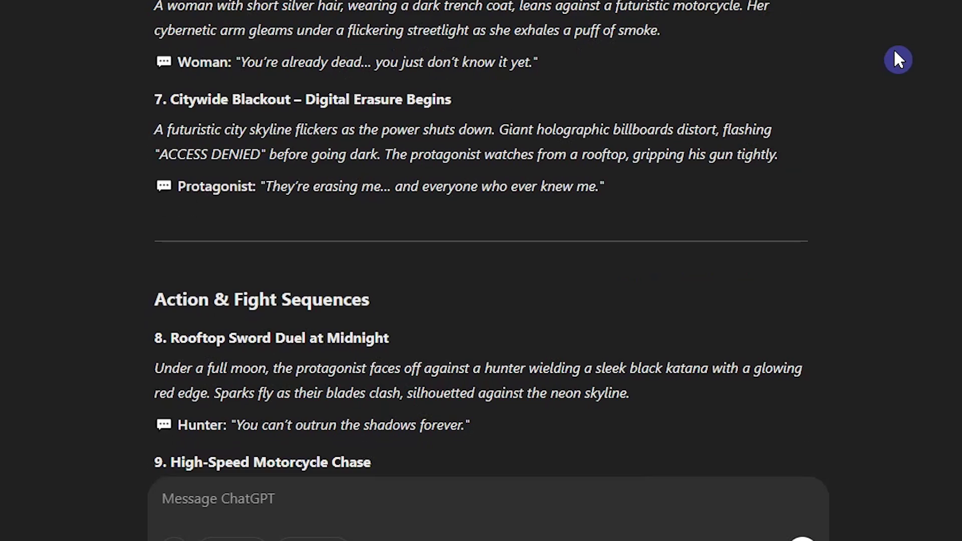
scroll(895, 52, "down", 9)
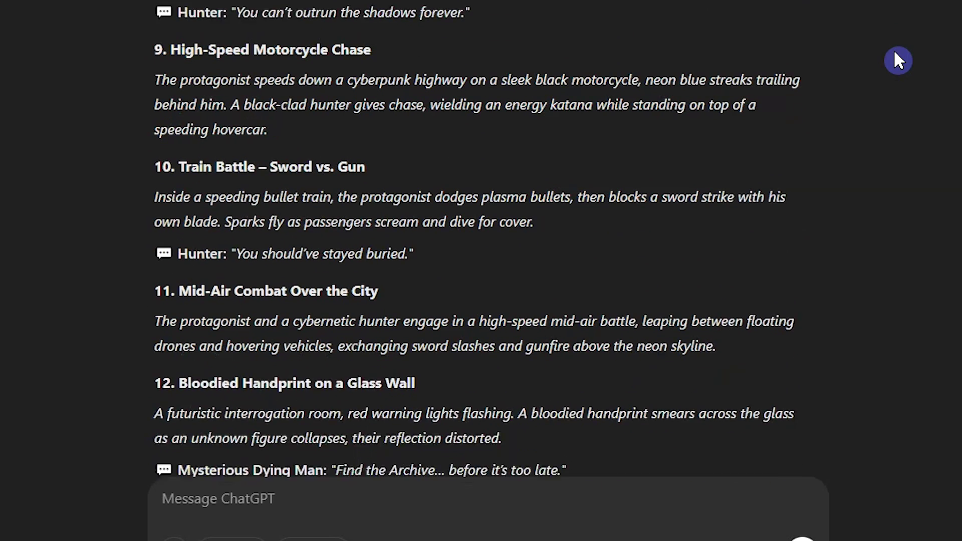
scroll(898, 60, "down", 1)
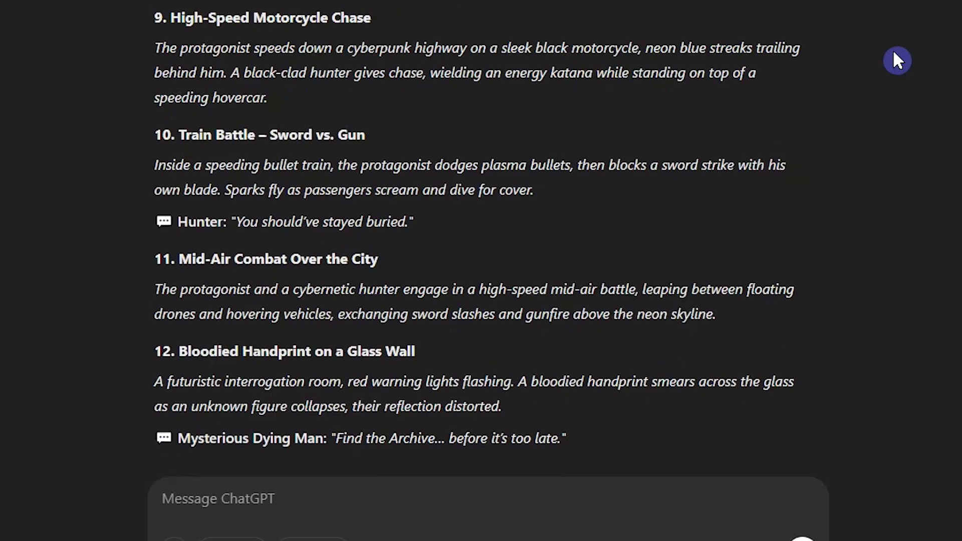
scroll(898, 60, "down", 7)
scroll(897, 60, "down", 5)
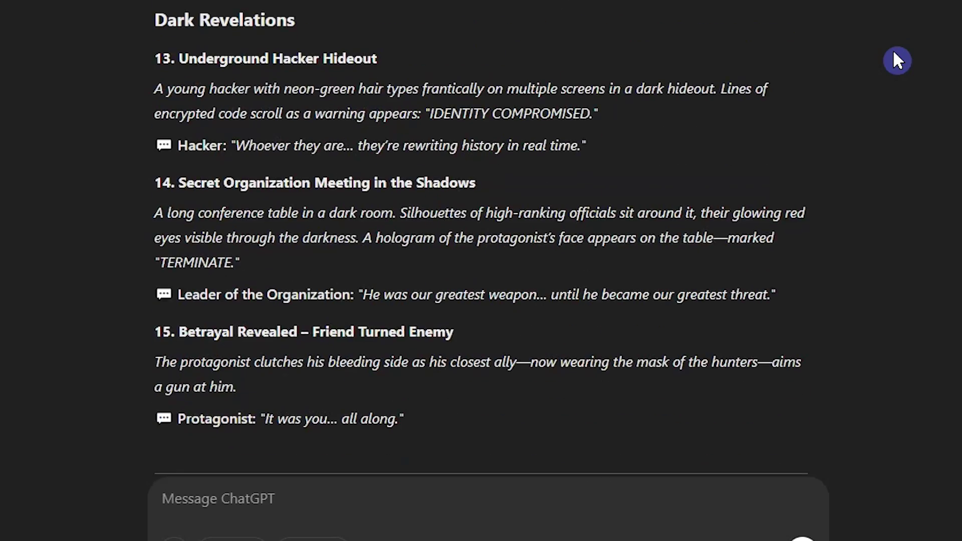
scroll(897, 61, "down", 11)
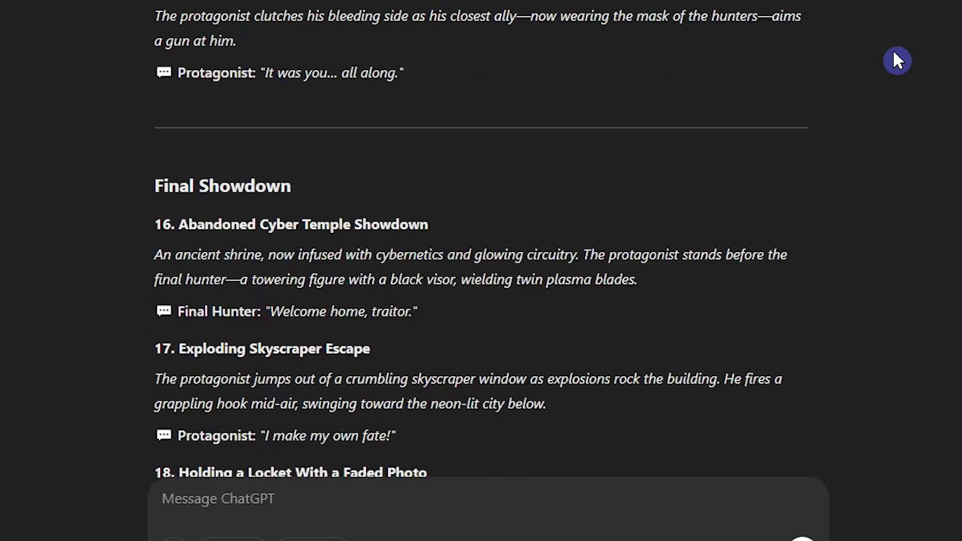
scroll(897, 60, "down", 7)
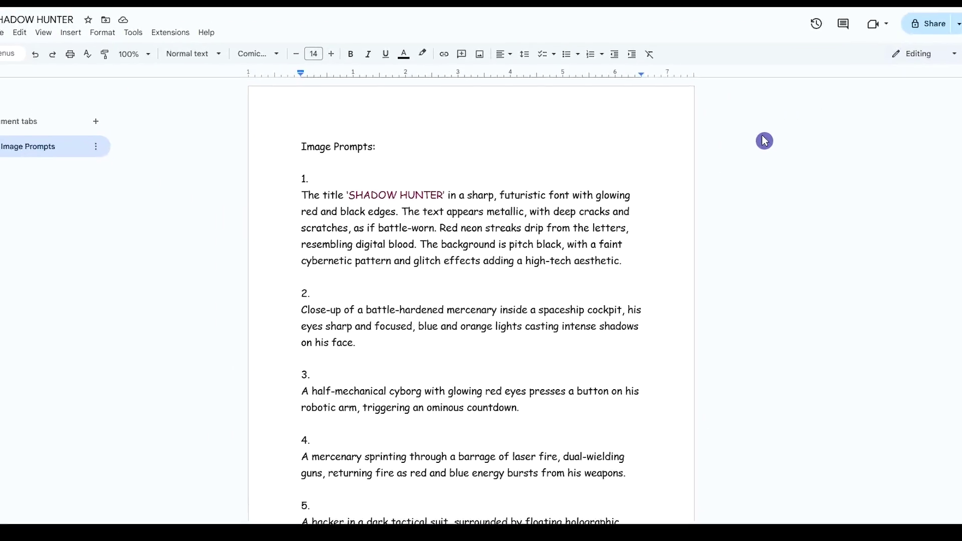
Switch to the SHADOW HUNTER document in Google Docs and look through its numbered image prompts
scroll(764, 141, "down", 7)
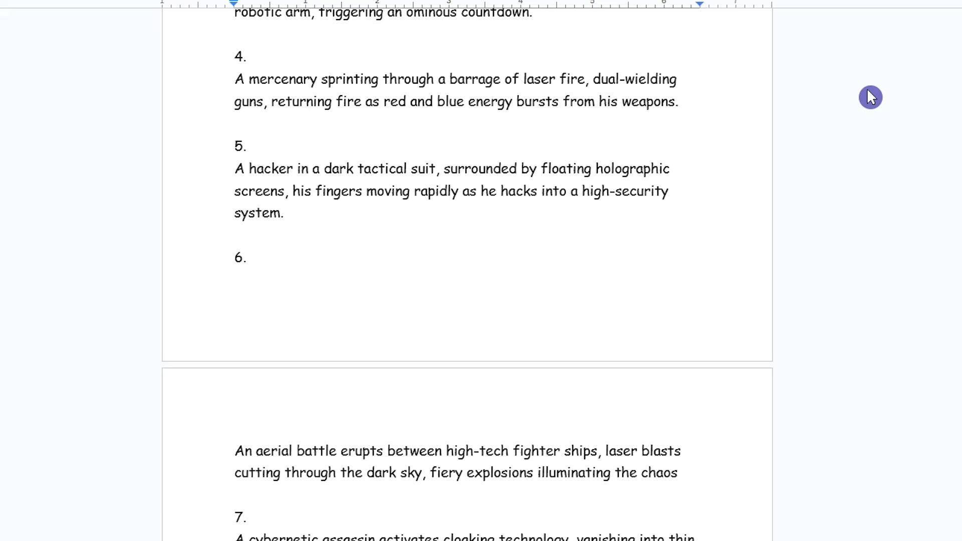
scroll(871, 97, "down", 20)
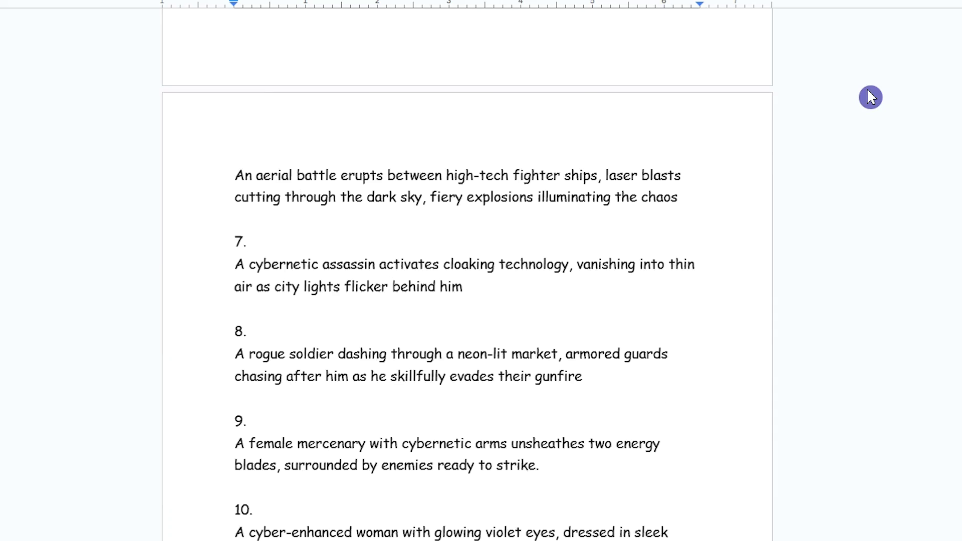
scroll(871, 98, "down", 15)
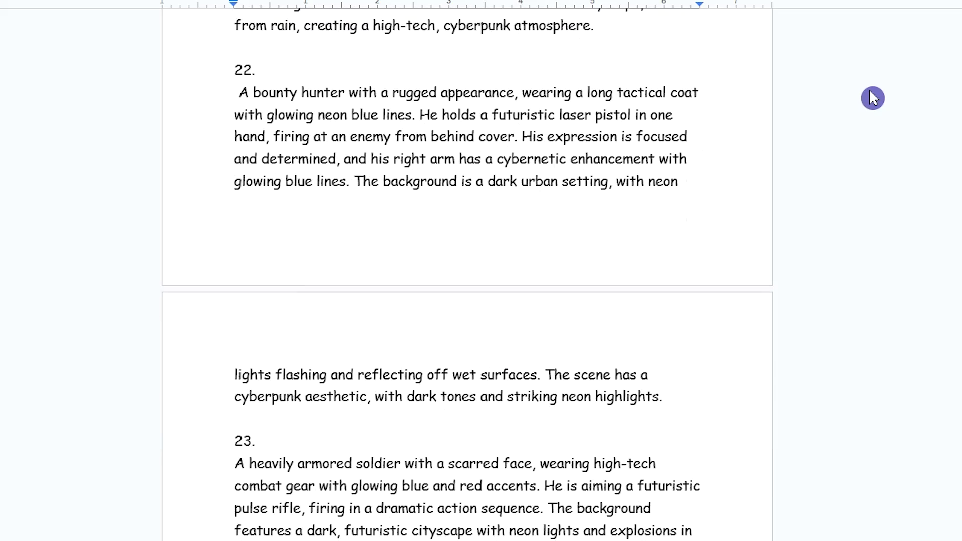
scroll(873, 98, "down", 15)
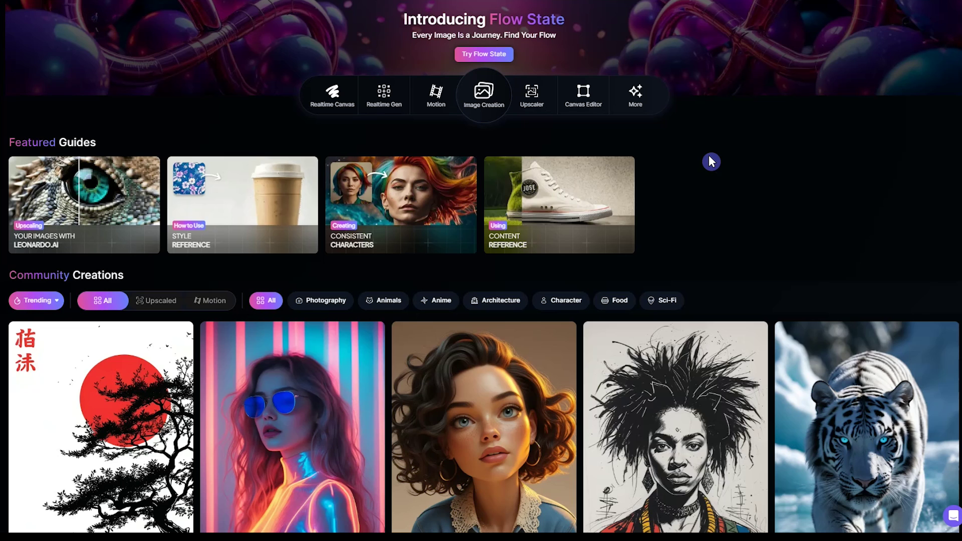
Switch to Leonardo.Ai, filter the Community Creations by Anime and browse the example images
scroll(786, 226, "down", 3)
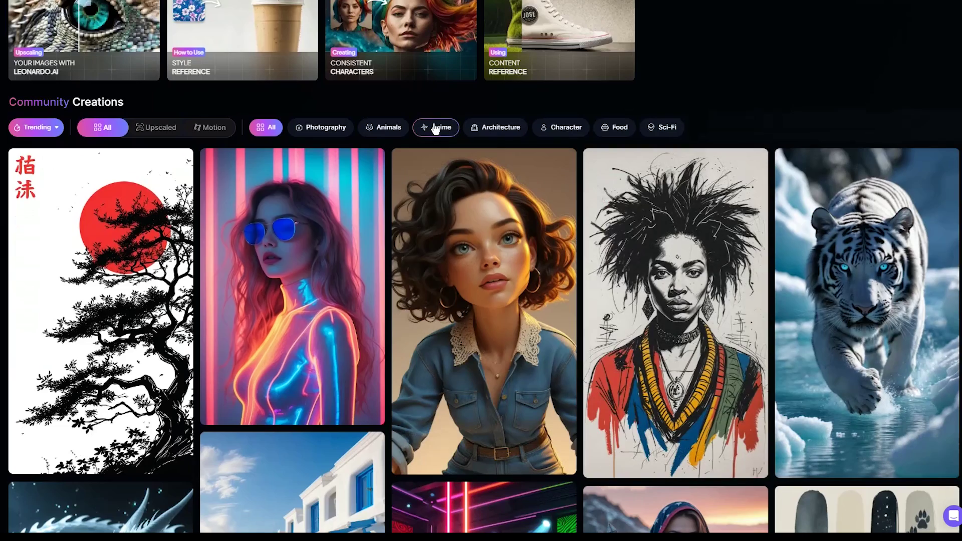
left_click(436, 127)
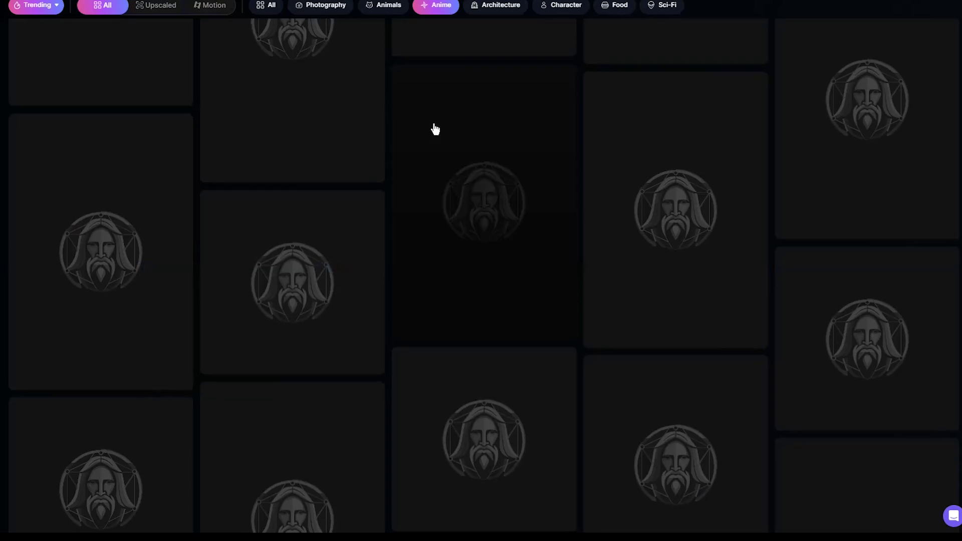
scroll(929, 286, "down", 5)
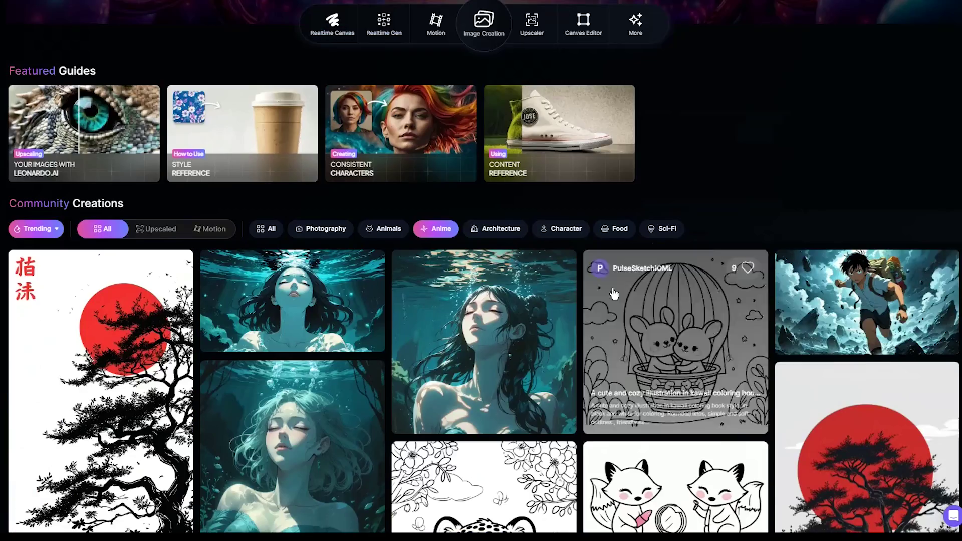
scroll(481, 301, "down", 4)
left_click(296, 221)
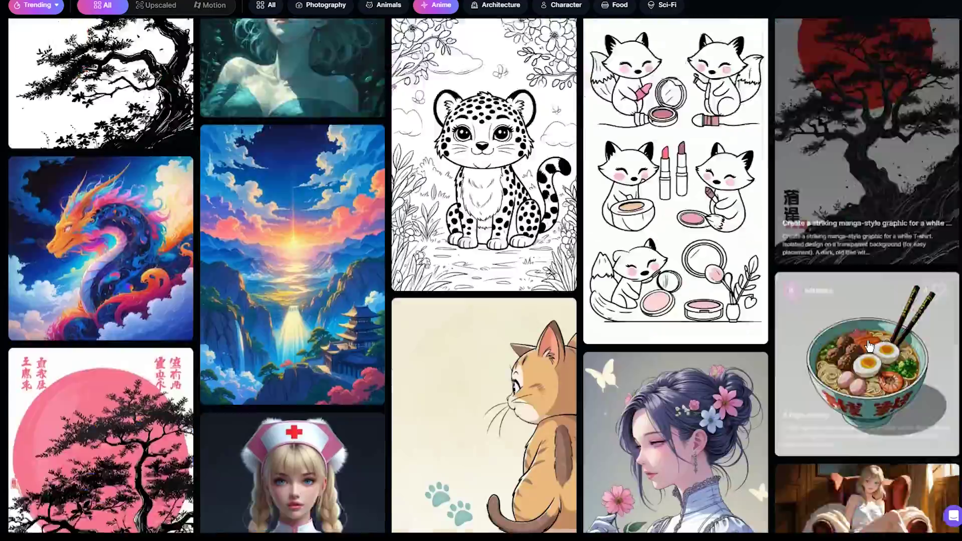
scroll(871, 346, "down", 15)
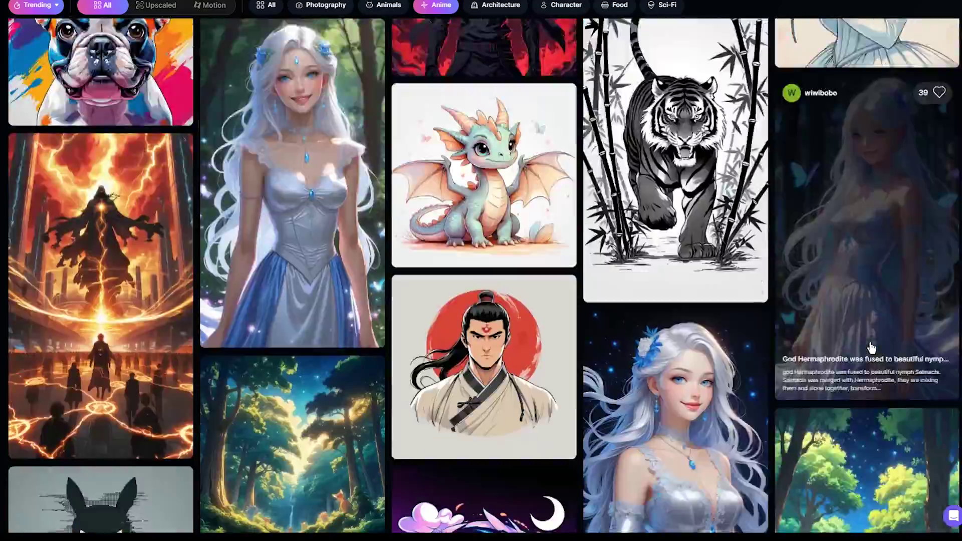
scroll(871, 348, "down", 15)
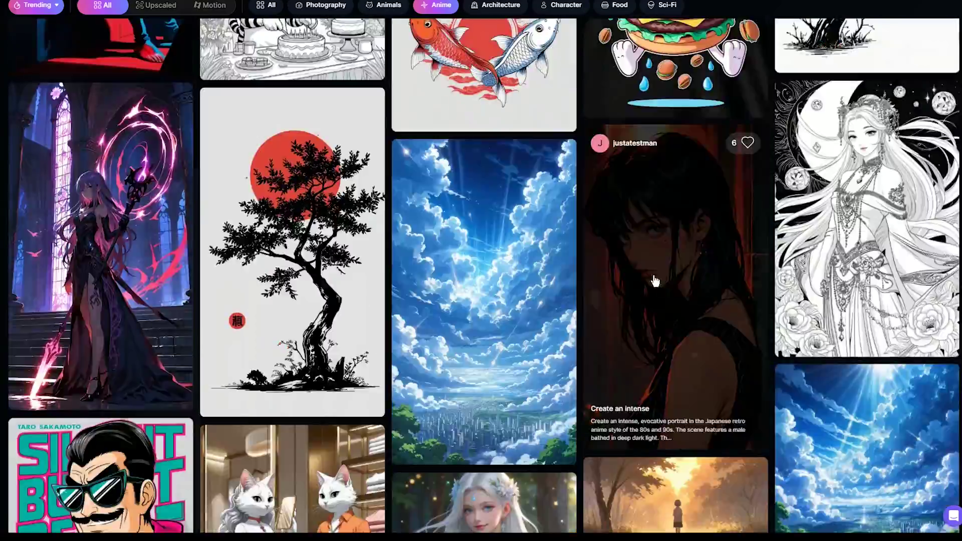
left_click(672, 251)
left_click_drag(522, 472, 486, 474)
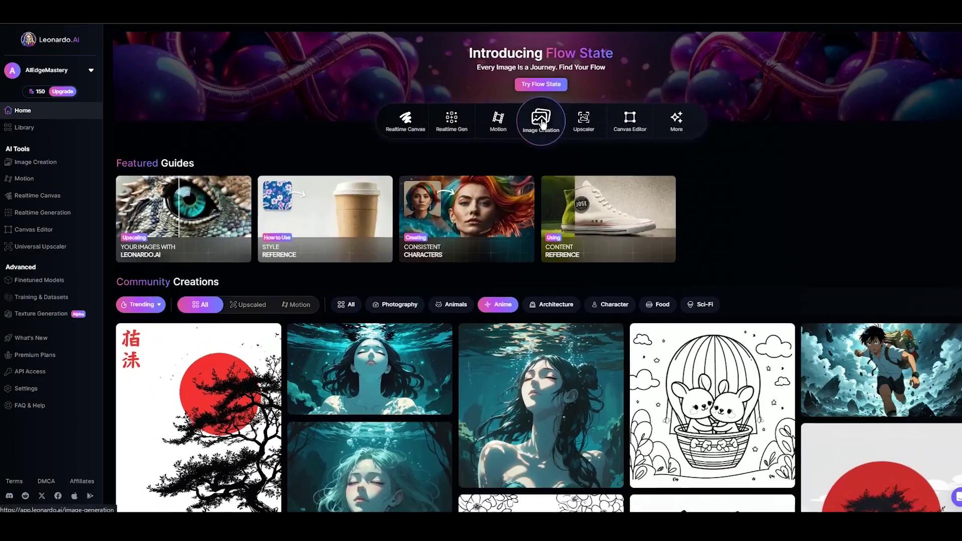
Open Image Creation and examine the Vibe, Lighting, Shot Type and Color Theme style options of Flow State mode
left_click(543, 123)
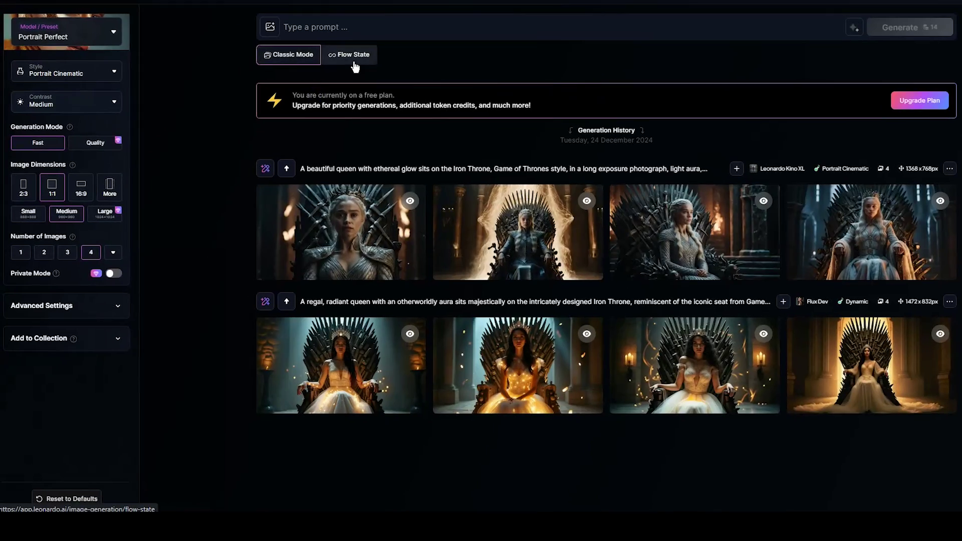
left_click(354, 55)
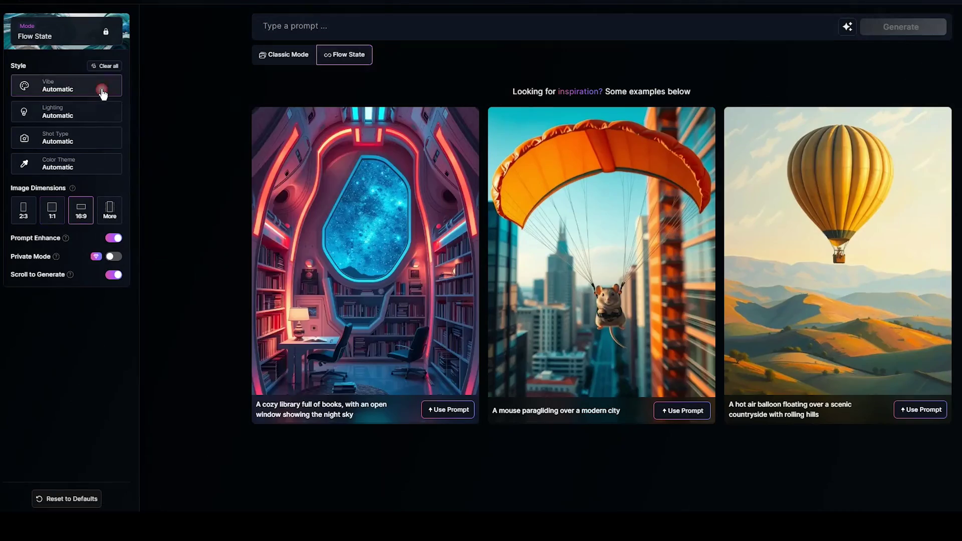
left_click(95, 86)
left_click(232, 35)
left_click(290, 35)
left_click(332, 36)
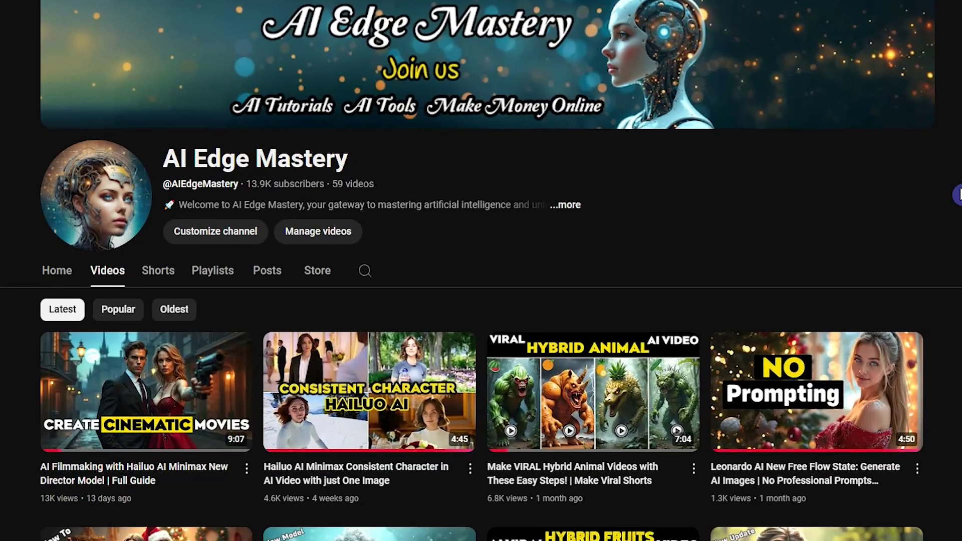
Browse the video list of the AI Edge Mastery channel on YouTube
scroll(918, 210, "down", 4)
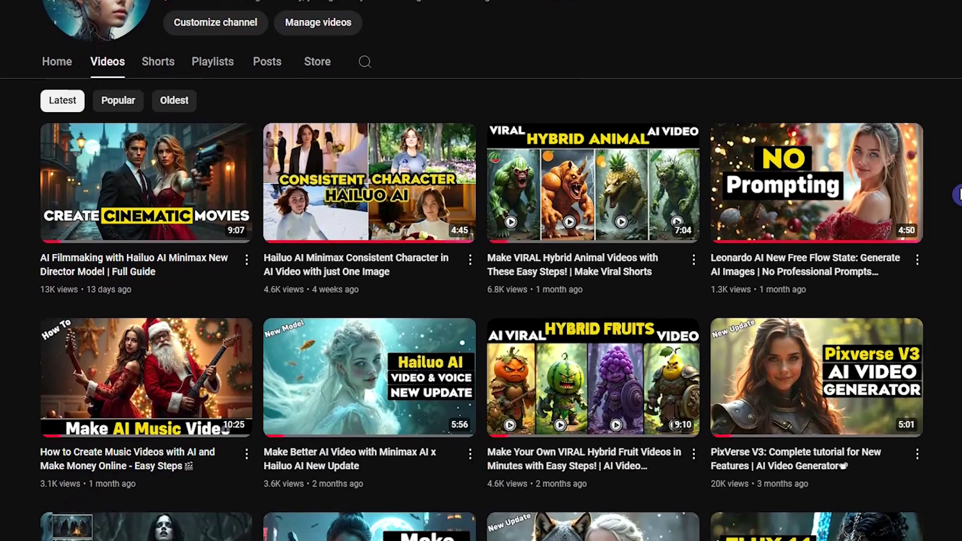
scroll(958, 196, "down", 1)
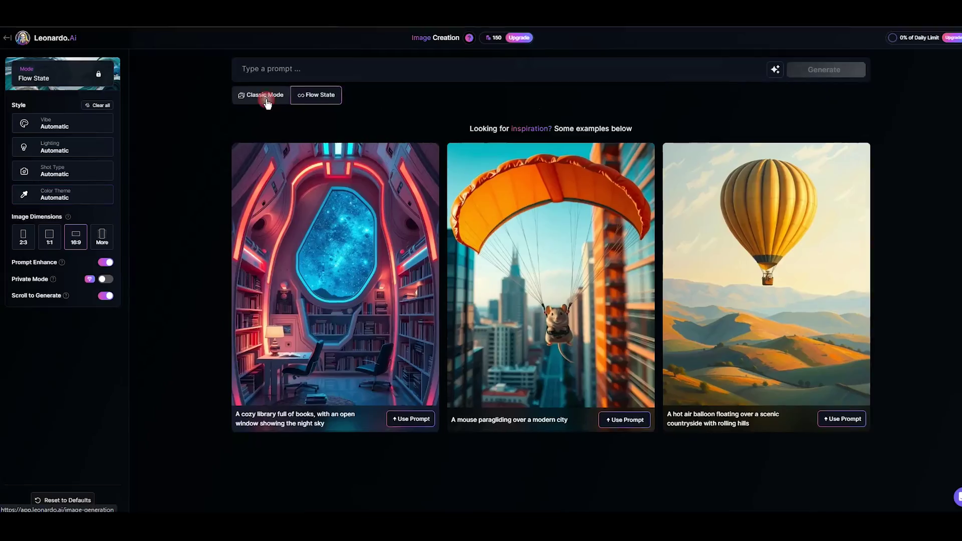
In Leonardo.Ai's Classic Mode, set the Anime preset, Anime Semi-Realism style and 16:9 image dimensions, and expand the advanced settings
left_click(264, 96)
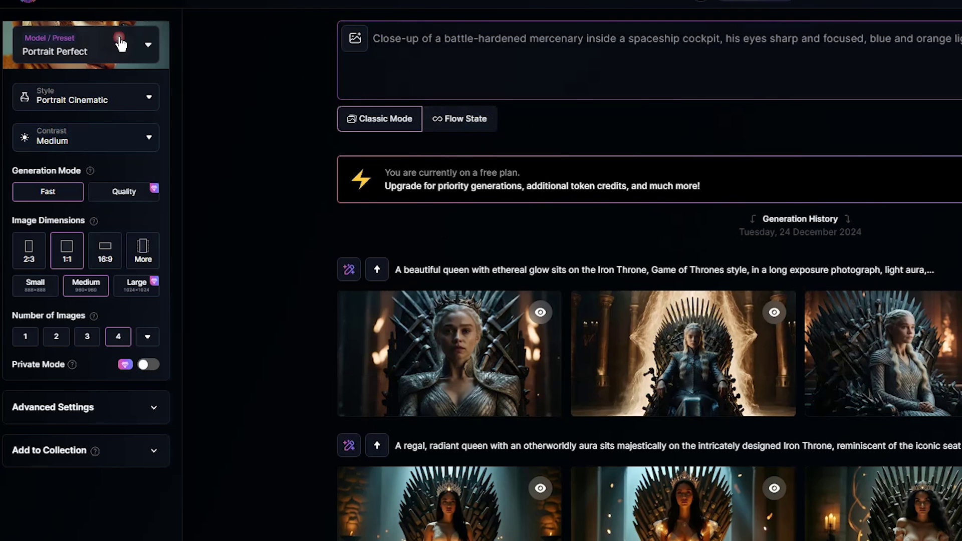
left_click(121, 40)
left_click(717, 170)
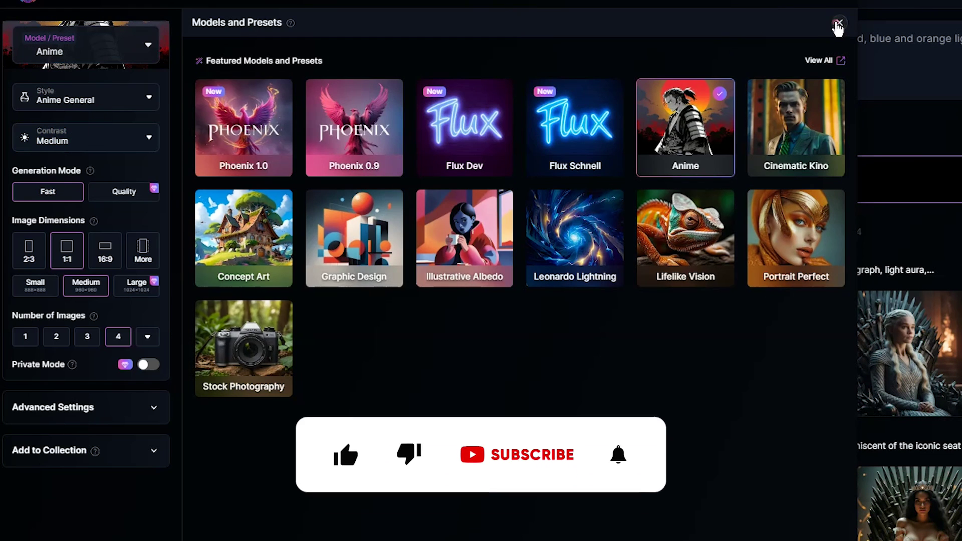
left_click(840, 23)
left_click(129, 100)
scroll(134, 179, "down", 3)
left_click(84, 246)
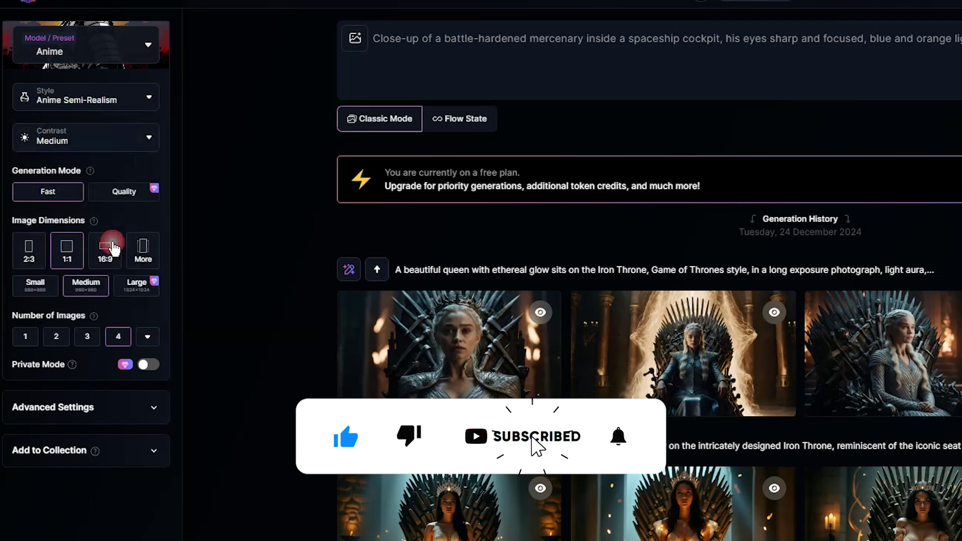
left_click(146, 403)
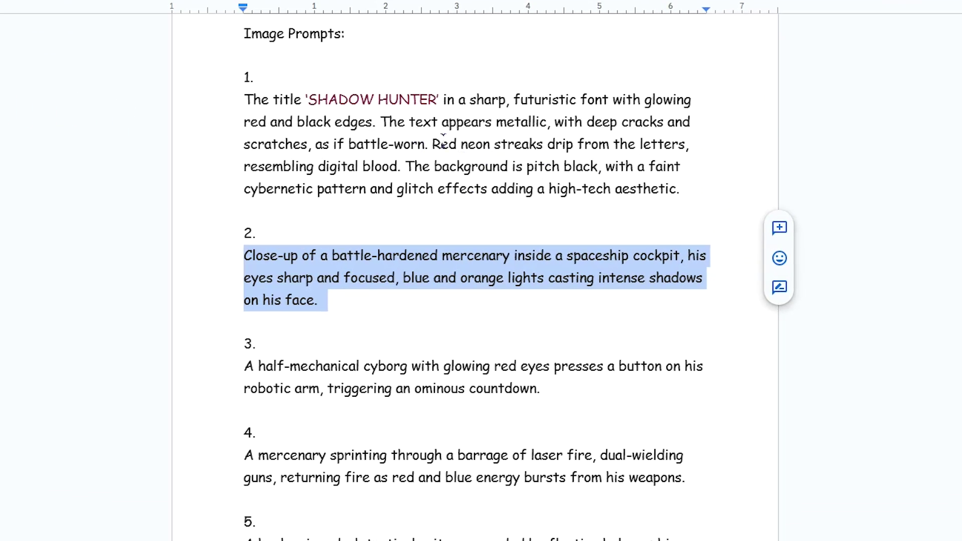
Copy image prompt 1, the 'SHADOW HUNTER' title description, from the Google Docs document and replace Leonardo.Ai's current prompt with it
left_click_drag(244, 100, 680, 189)
key("ctrl+c")
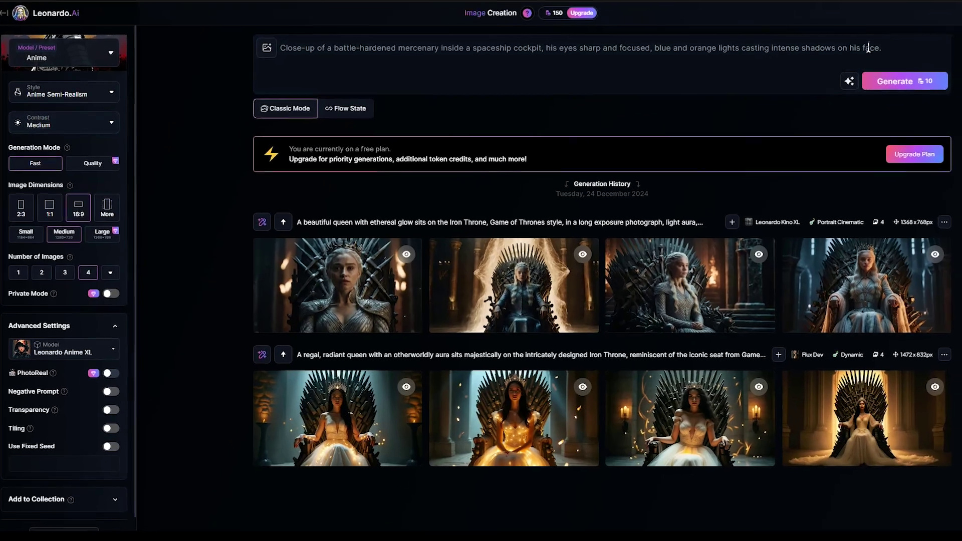
triple_click(522, 65)
key("ctrl+v")
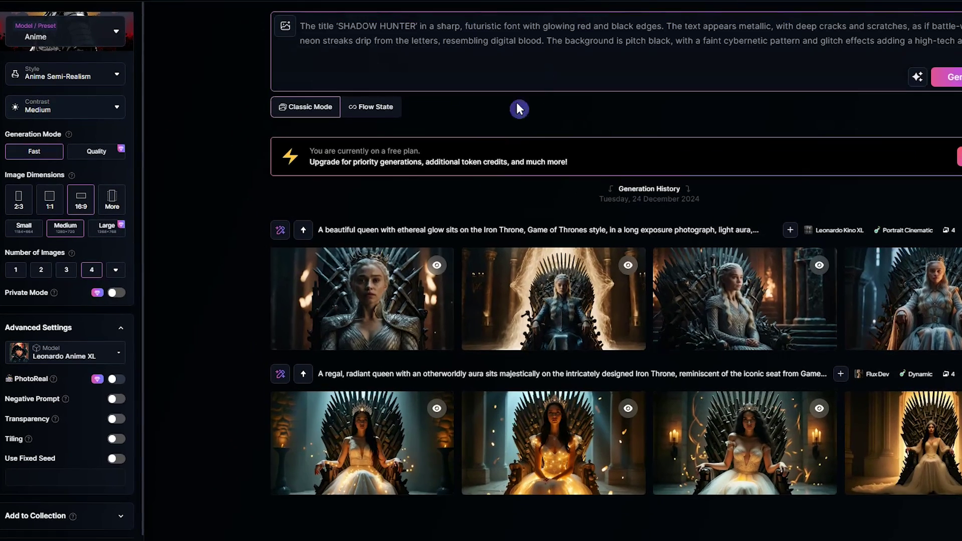
Look through the folder of generated anime images, from the SHADOW HUNTER title image onward
left_click(80, 37)
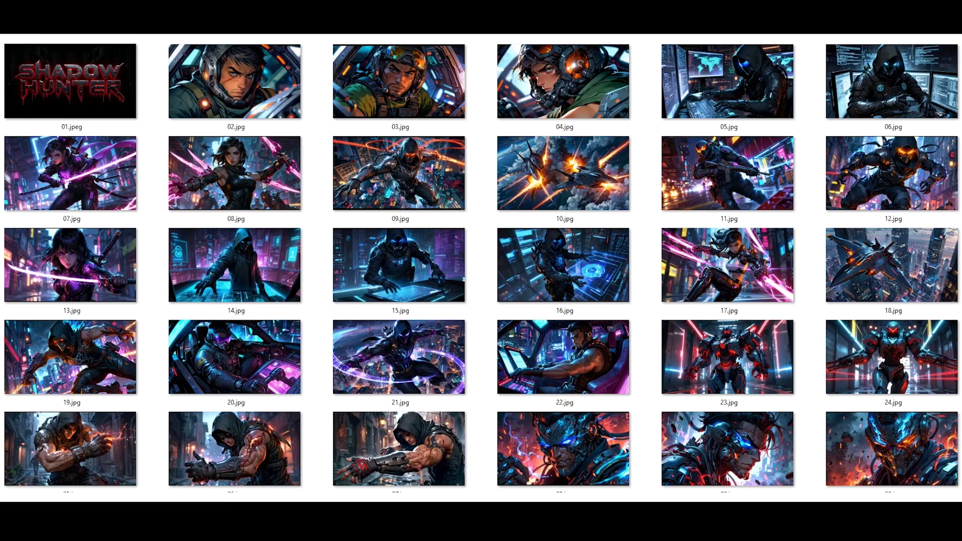
scroll(481, 264, "down", 3)
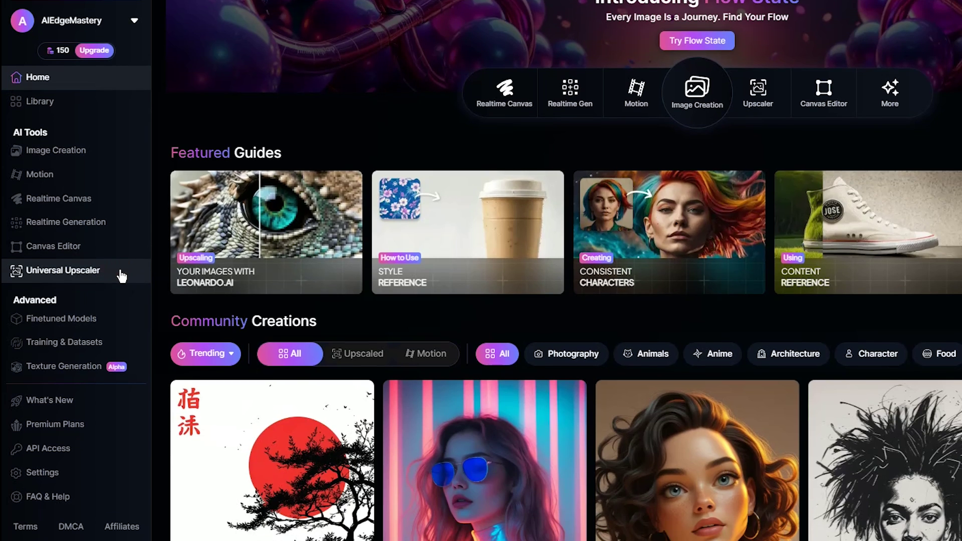
In Leonardo.Ai's Universal Upscaler, upscale the white-haired woman's image with the Cinematic style, Creativity Strength 5 and a 2.00x multiplier
left_click(121, 276)
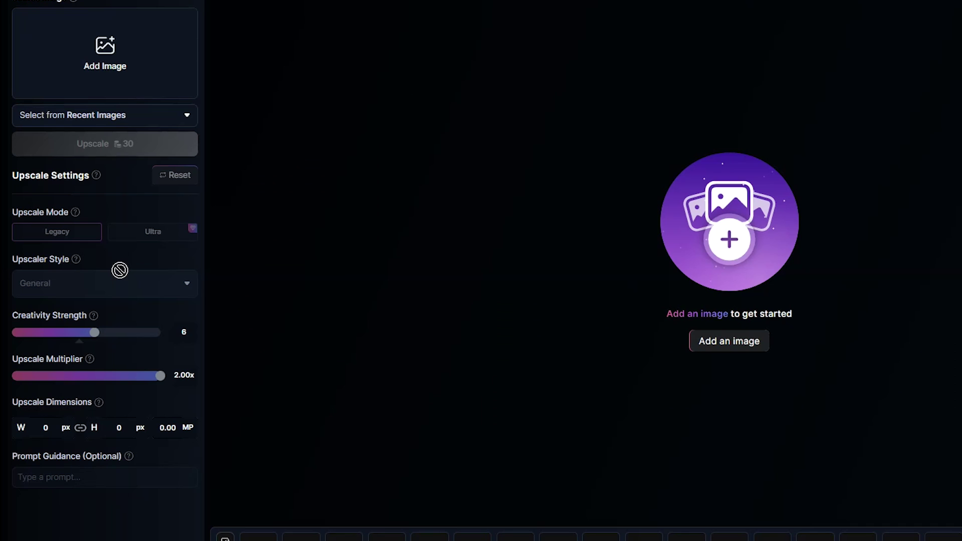
left_click(169, 309)
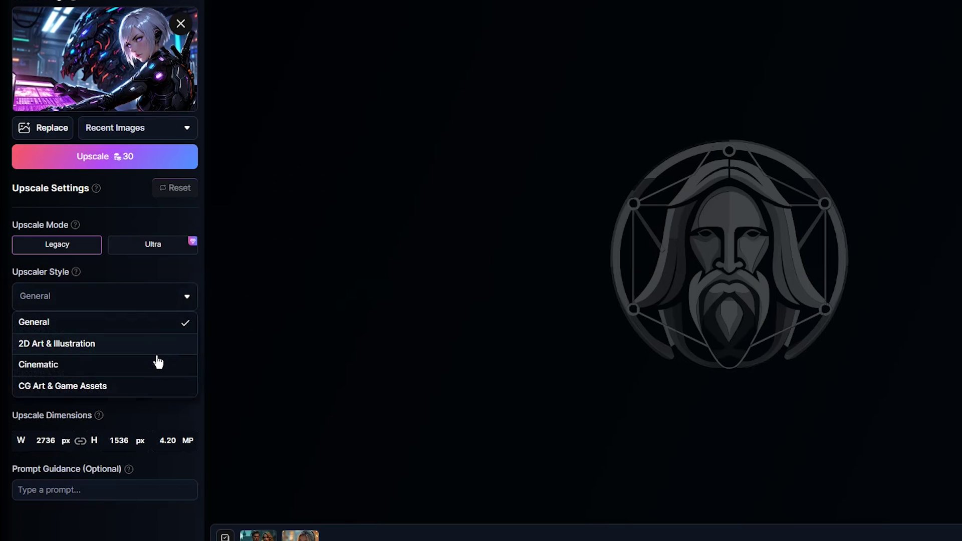
left_click(157, 364)
left_click_drag(94, 345, 77, 345)
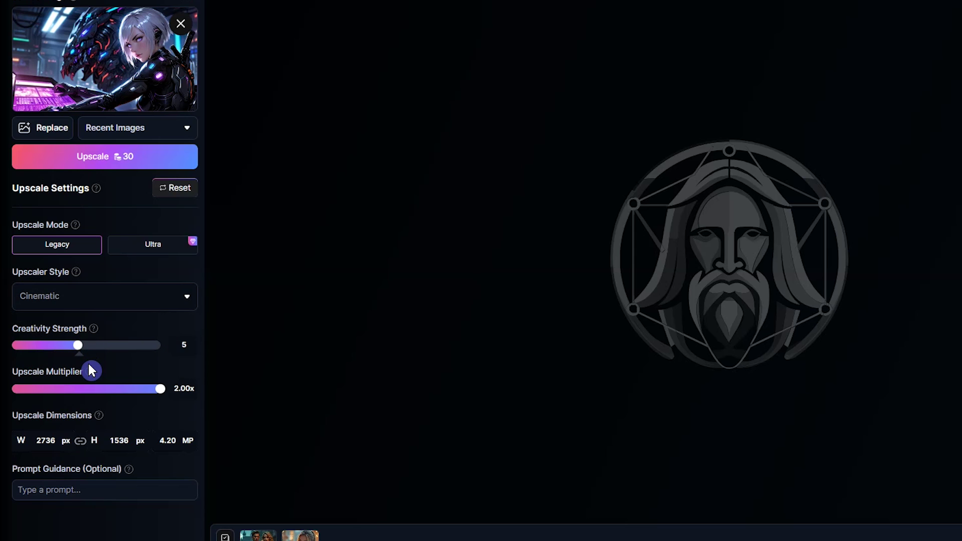
left_click(139, 167)
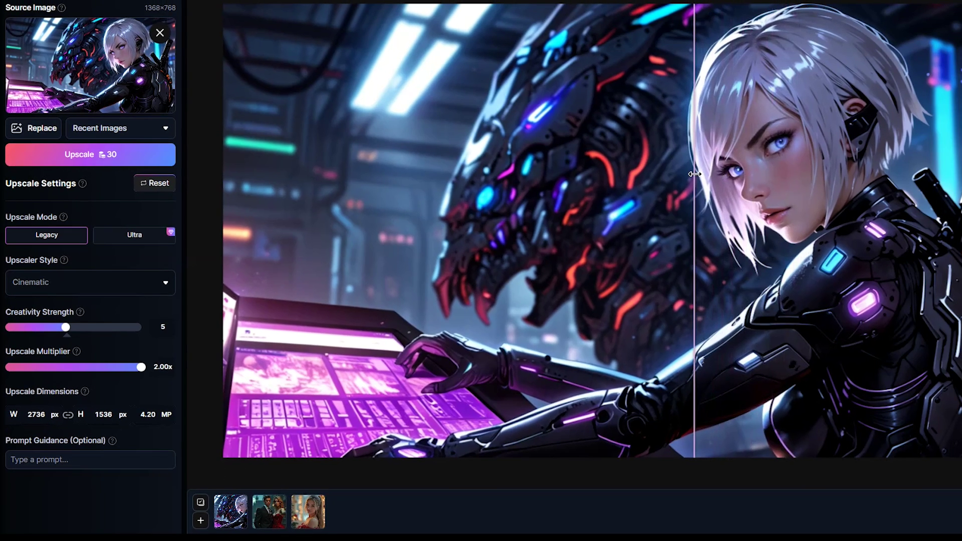
Compare the upscaled image with its original and enter 'woman with purple eyes' as the prompt guidance
left_click_drag(695, 174, 713, 203)
left_click_drag(646, 206, 164, 466)
left_click(156, 467)
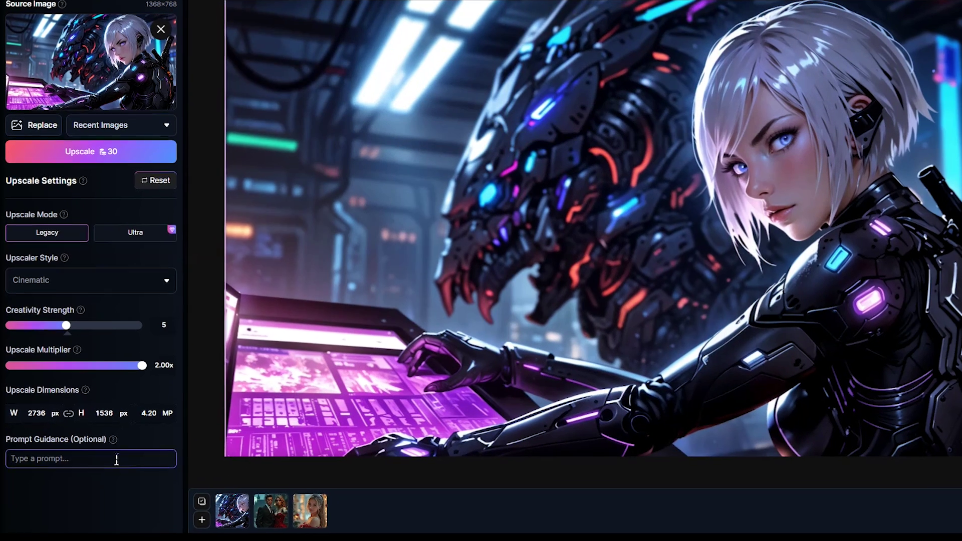
type("woman with purple eyes")
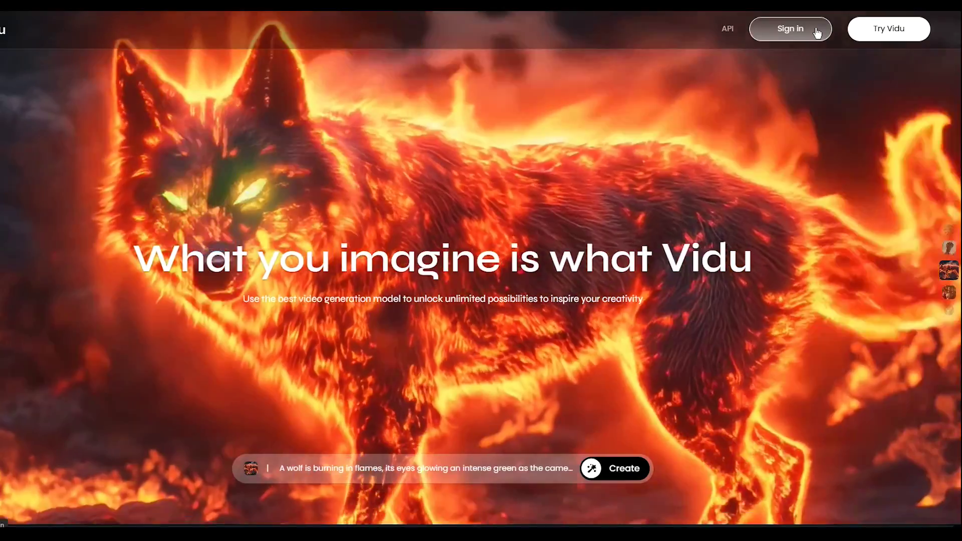
Switch to Vidu, sign in and open its Image to Video tool
left_click(797, 47)
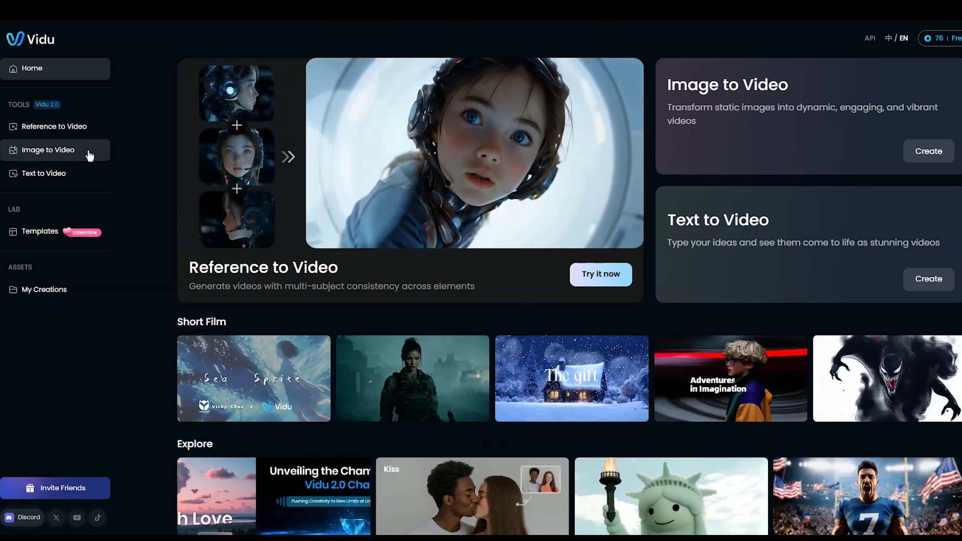
left_click(90, 151)
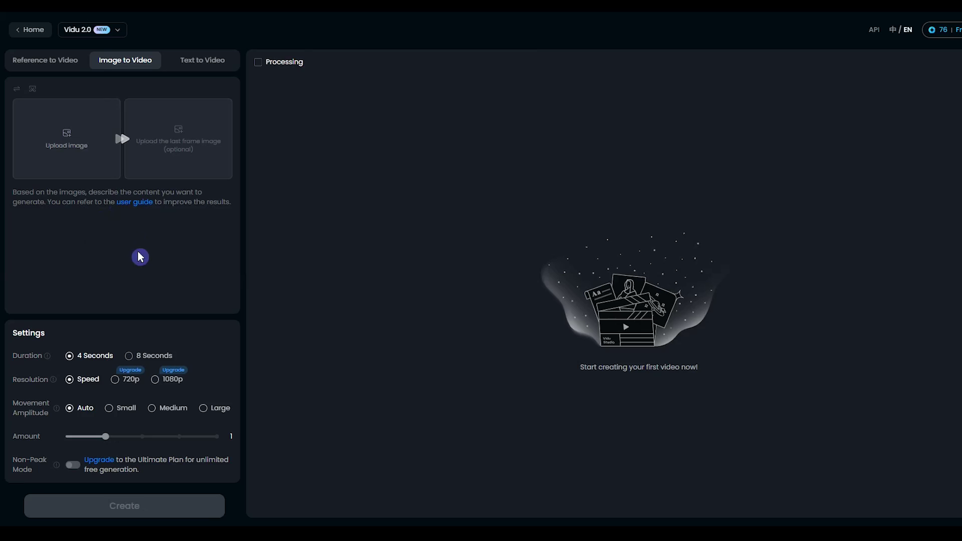
Check the model choices, keep Vidu 2.0, and add the image of the woman with the glowing purple sword as the first frame with its prompt
left_click(120, 32)
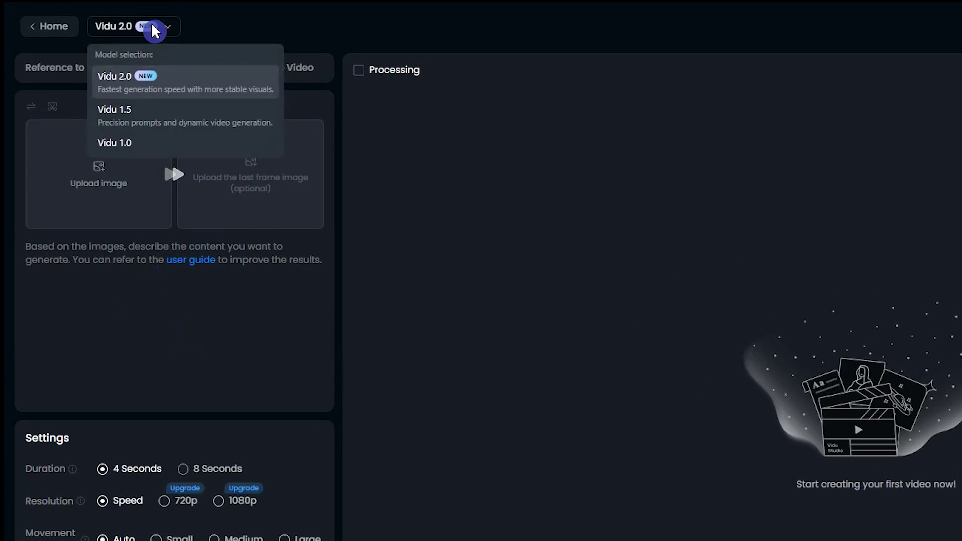
left_click(120, 31)
key("ctrl+v")
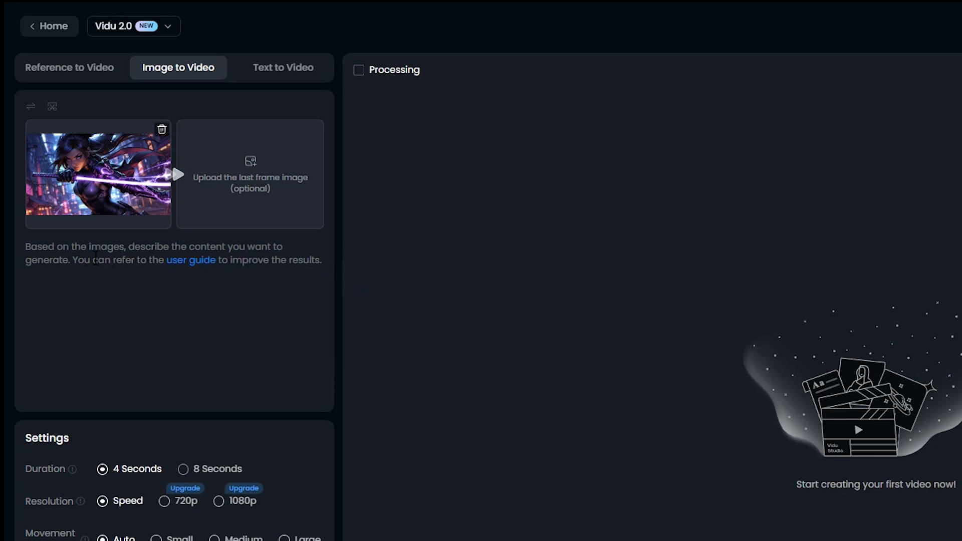
key("ctrl+v")
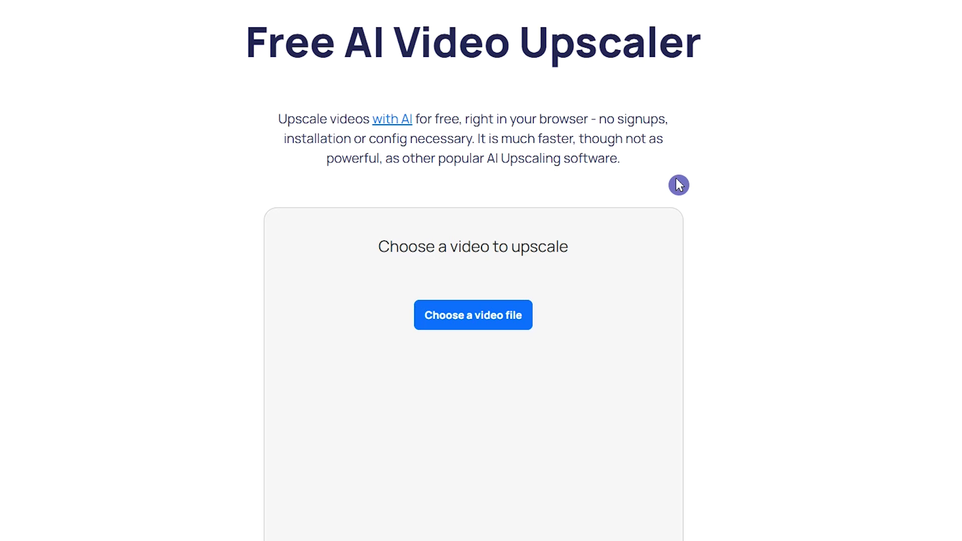
In Free AI Video Upscaler, load 5.mp4, choose the Large upscaling network and start upscaling
scroll(552, 226, "down", 1)
left_click(472, 259)
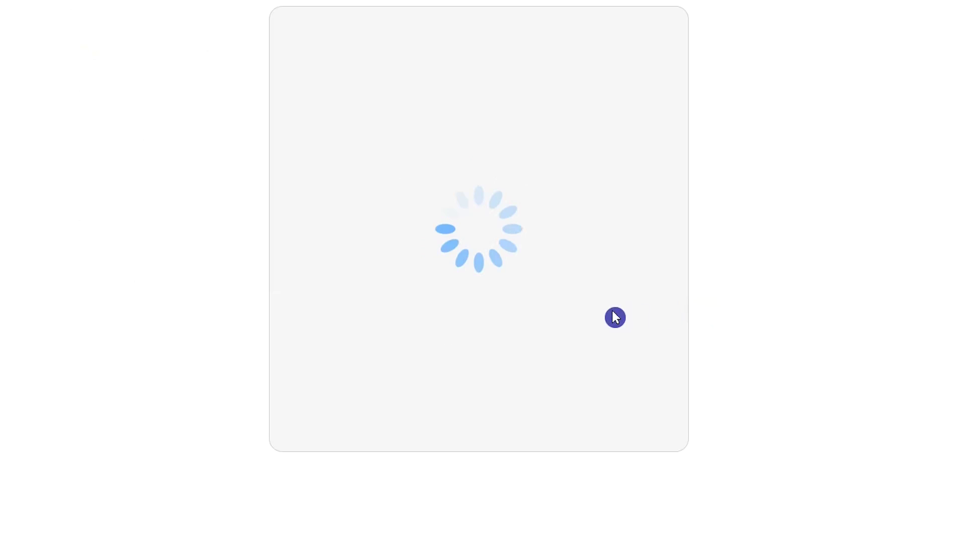
left_click(640, 322)
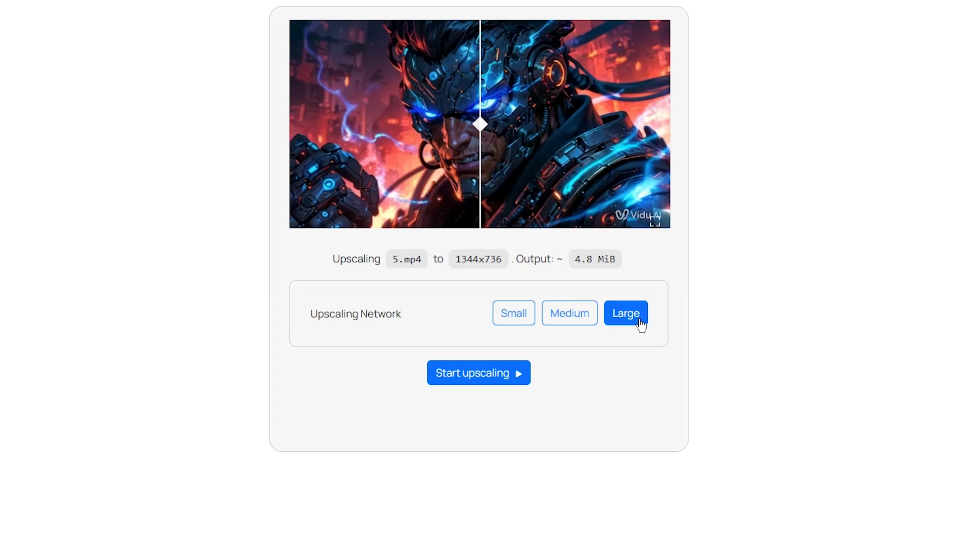
left_click(479, 373)
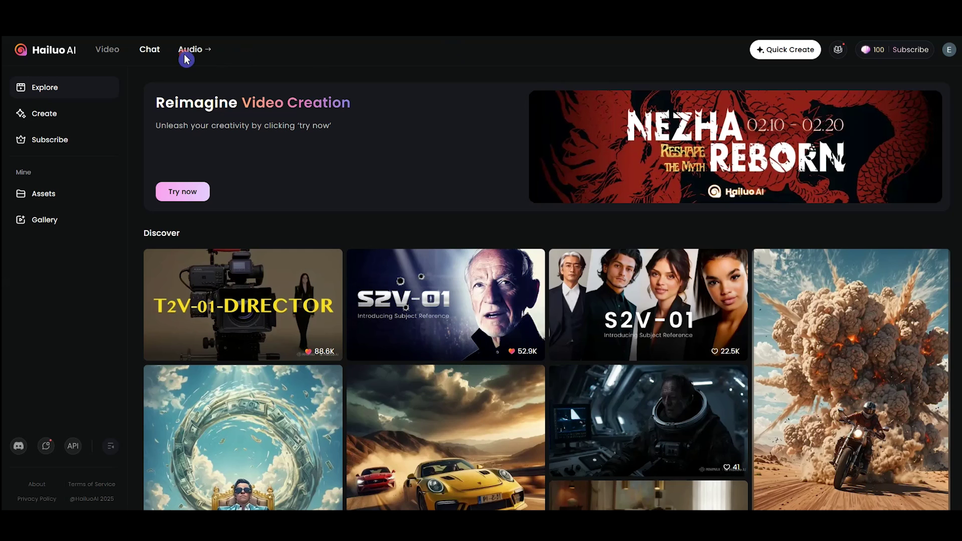
Switch to Hailuo AI's Audio page, open the voice selection and look through the saved voices
left_click(190, 49)
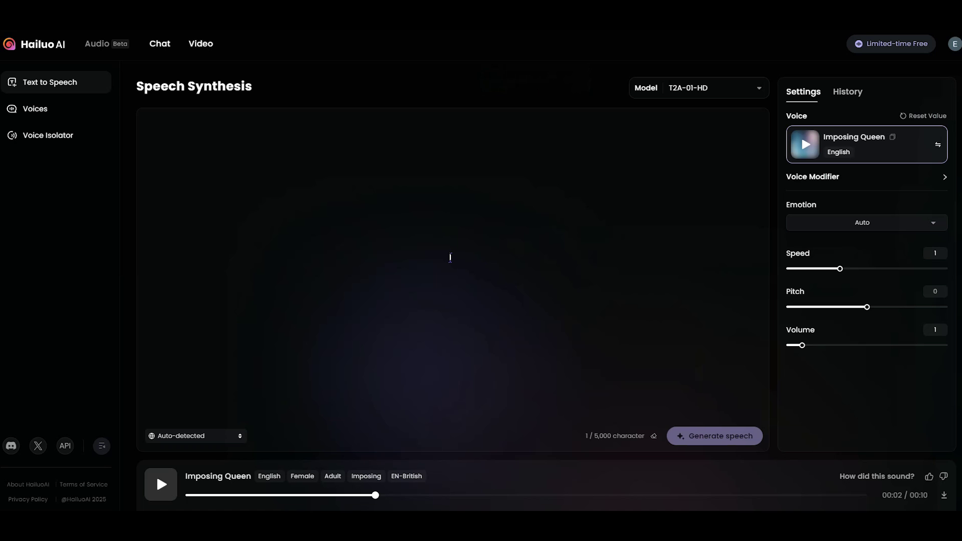
left_click(933, 147)
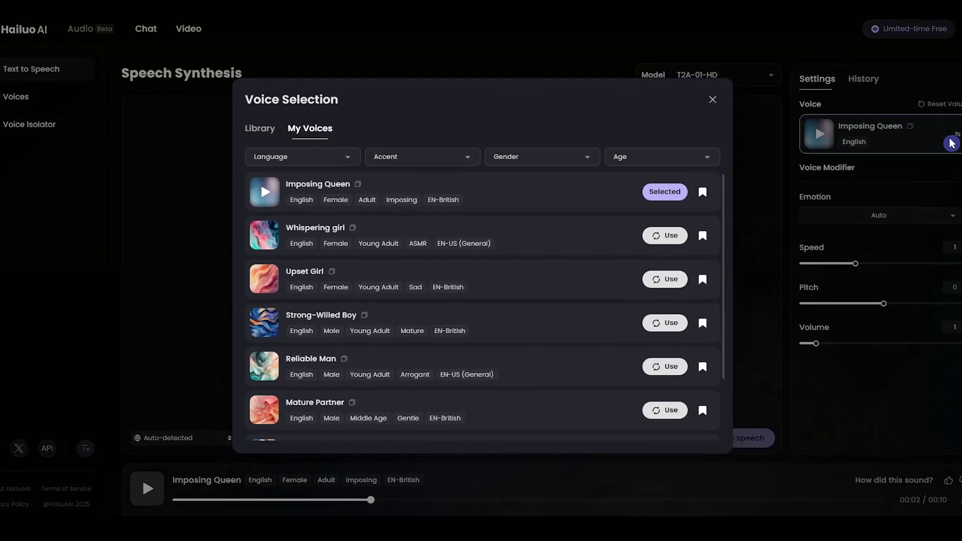
scroll(431, 320, "down", 3)
scroll(426, 301, "up", 3)
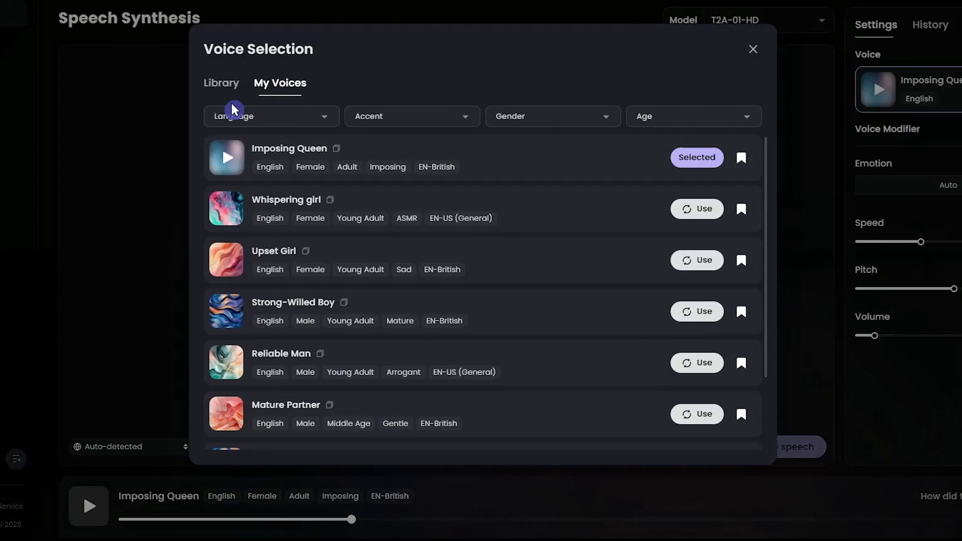
Examine the voice library and its Language, Accent, Gender and Age filters
left_click(249, 111)
scroll(266, 210, "down", 5)
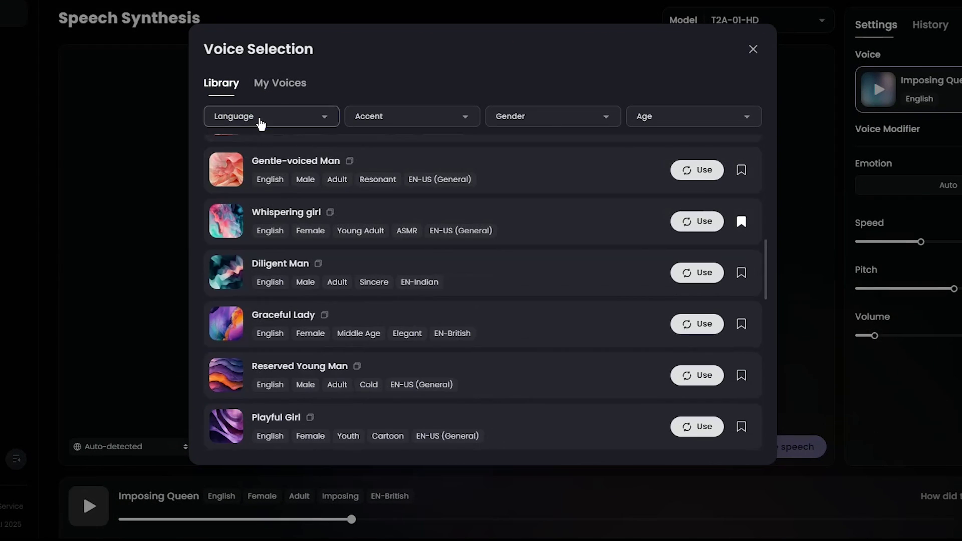
left_click(273, 119)
left_click(399, 118)
left_click(555, 118)
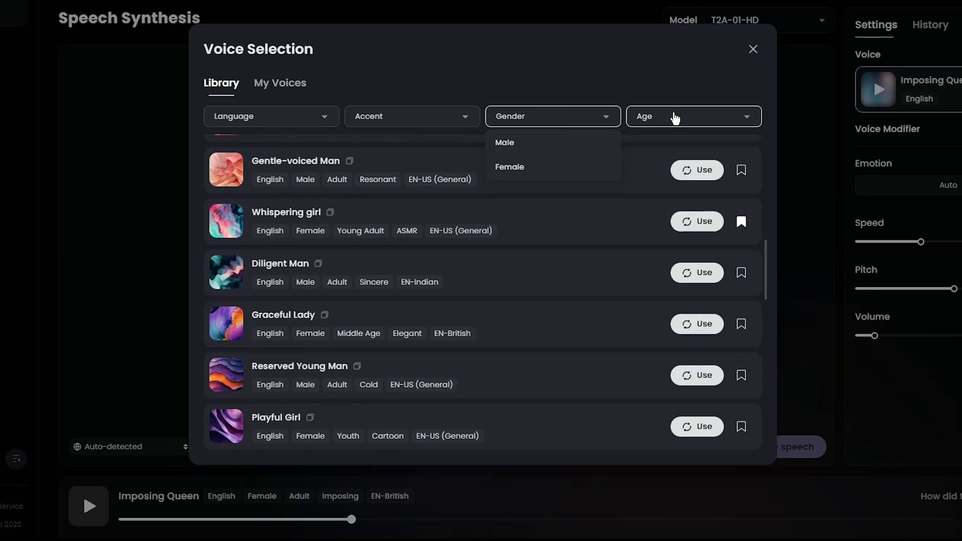
left_click(675, 119)
left_click(485, 92)
Select the saved Strong-Willed Boy voice for the speech synthesis
scroll(373, 321, "down", 3)
scroll(374, 321, "up", 8)
left_click(692, 262)
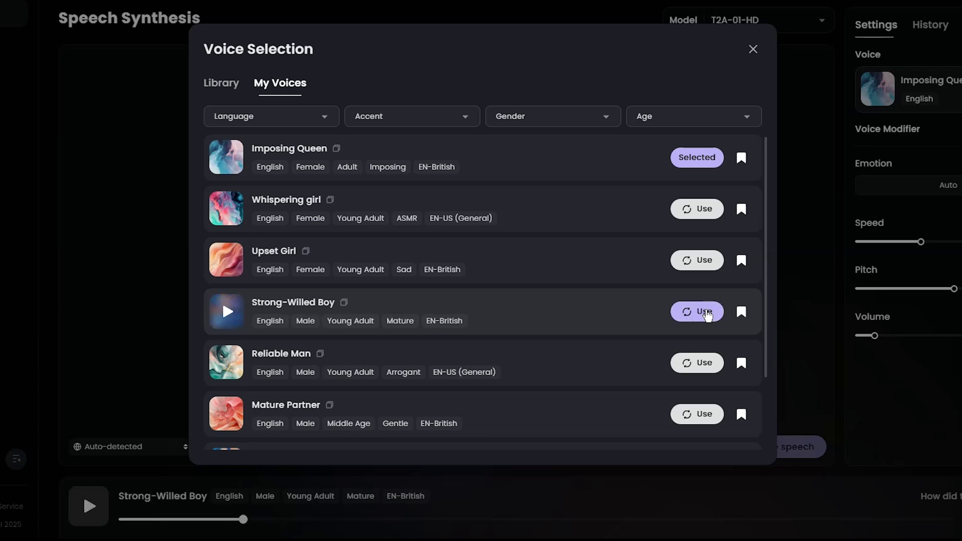
left_click(705, 312)
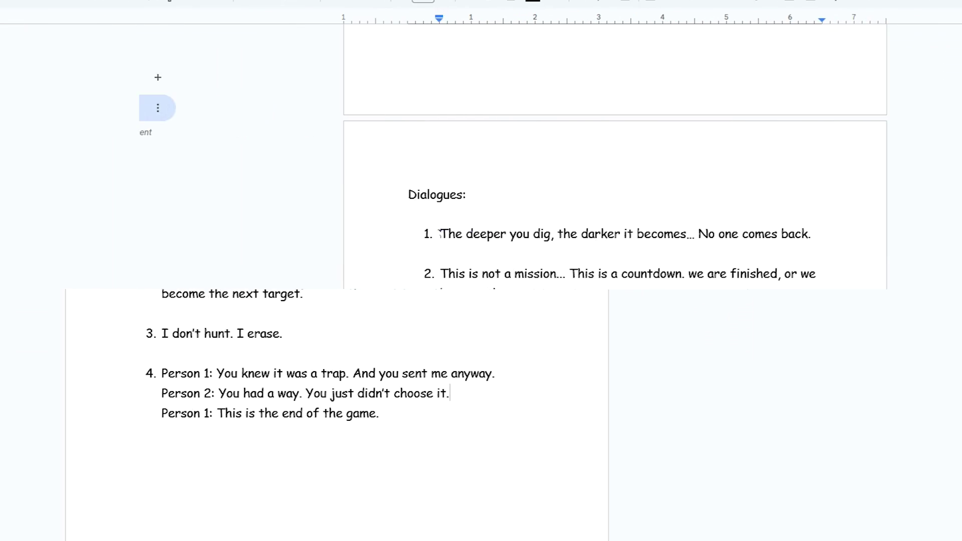
Copy dialogue 1, 'The deeper you dig, the darker it becomes... No one comes back', into Speech Synthesis and generate it at speed 0.88 and pitch -5
left_click_drag(439, 233, 809, 234)
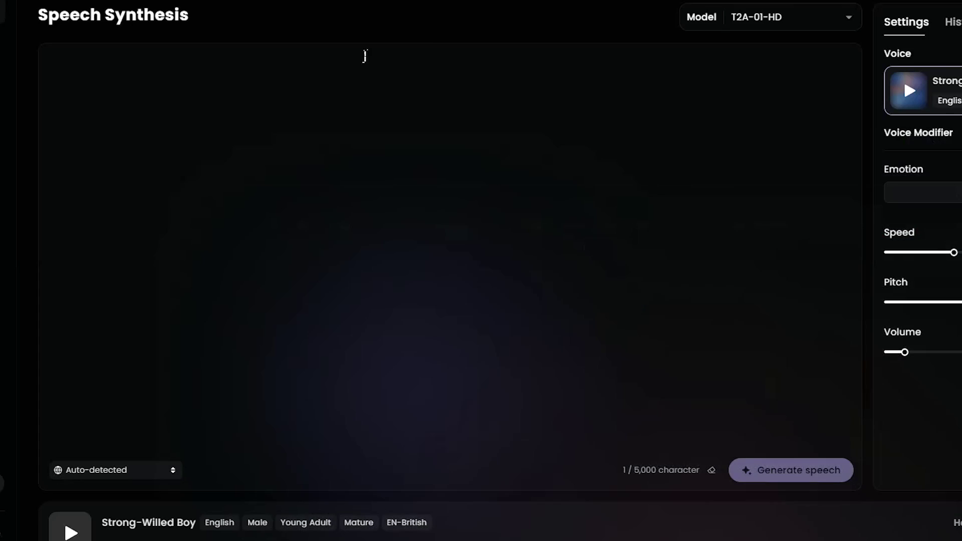
type("The deeper you dig, the darker it becomes... No one comes back.")
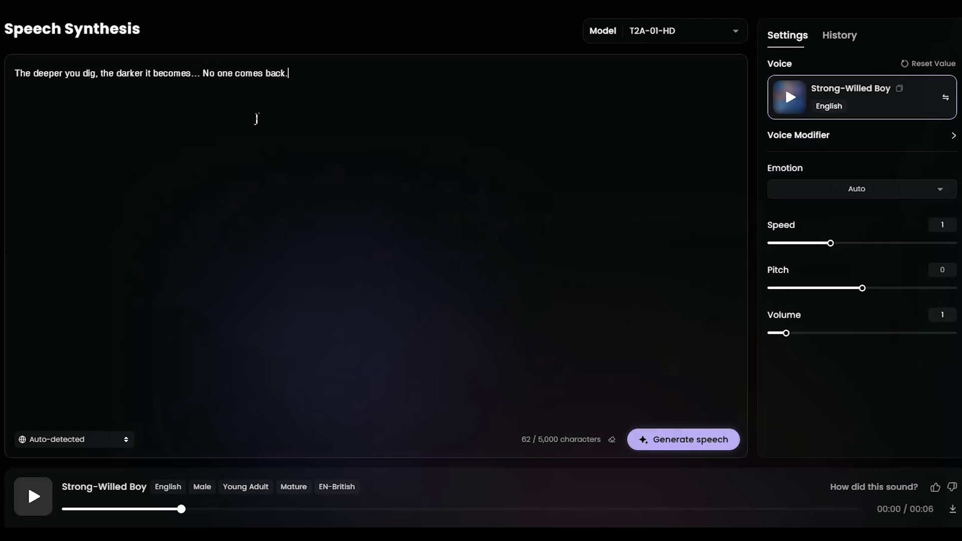
left_click_drag(831, 245, 825, 246)
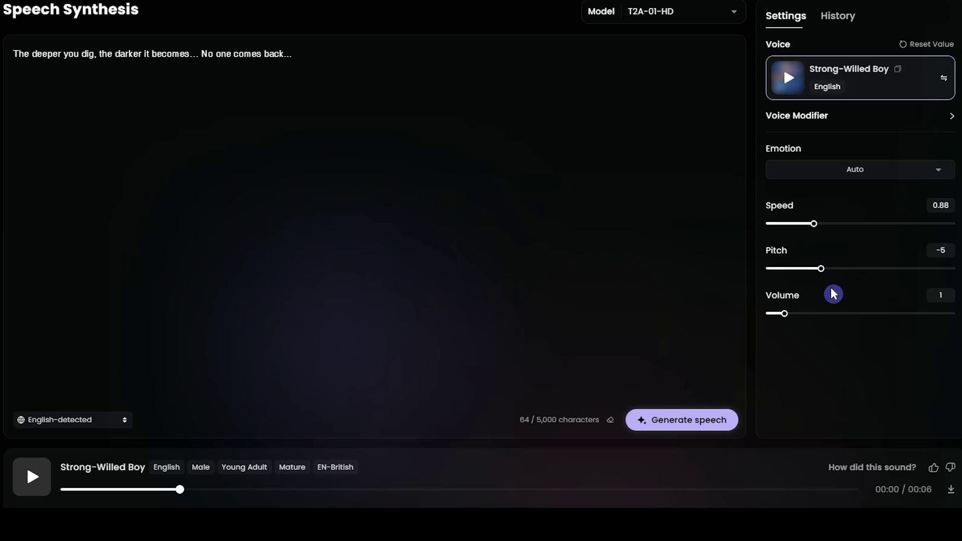
left_click(684, 419)
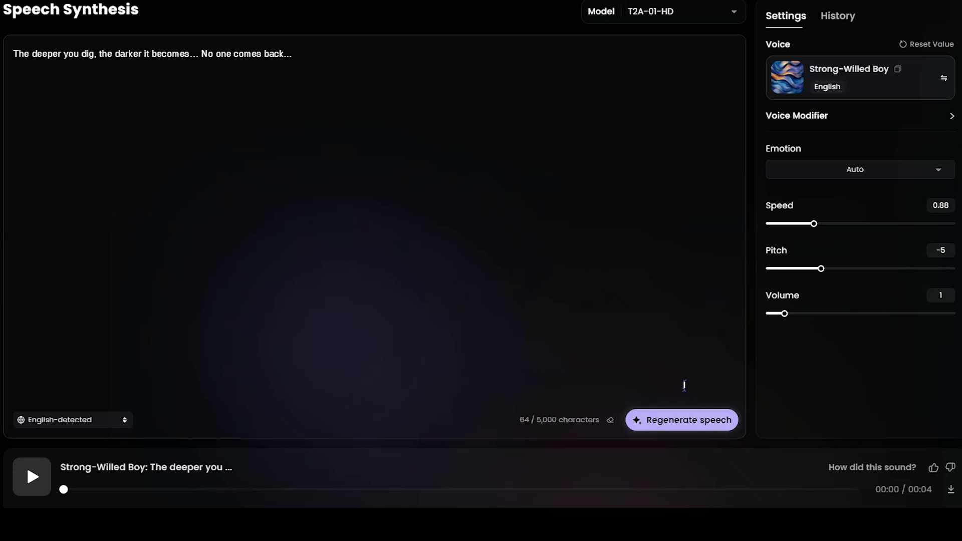
Examine the available Emotion options for the voice, including Happy, Sad, Angry and Fearful
left_click(879, 175)
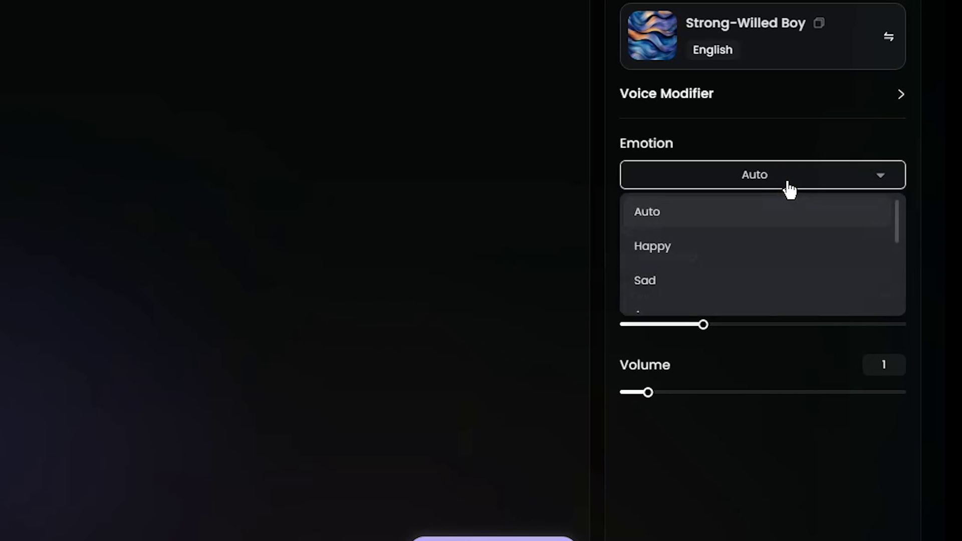
scroll(784, 221, "down", 4)
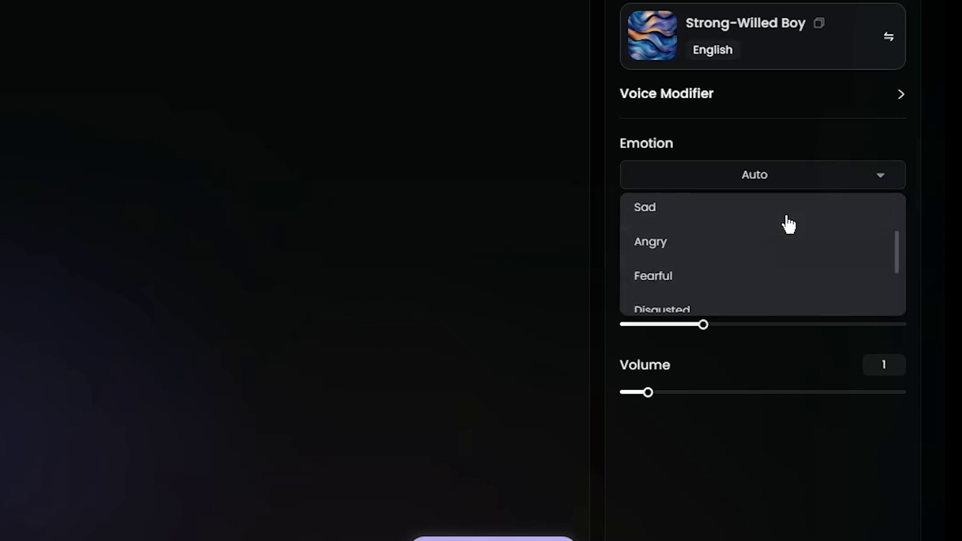
left_click(770, 178)
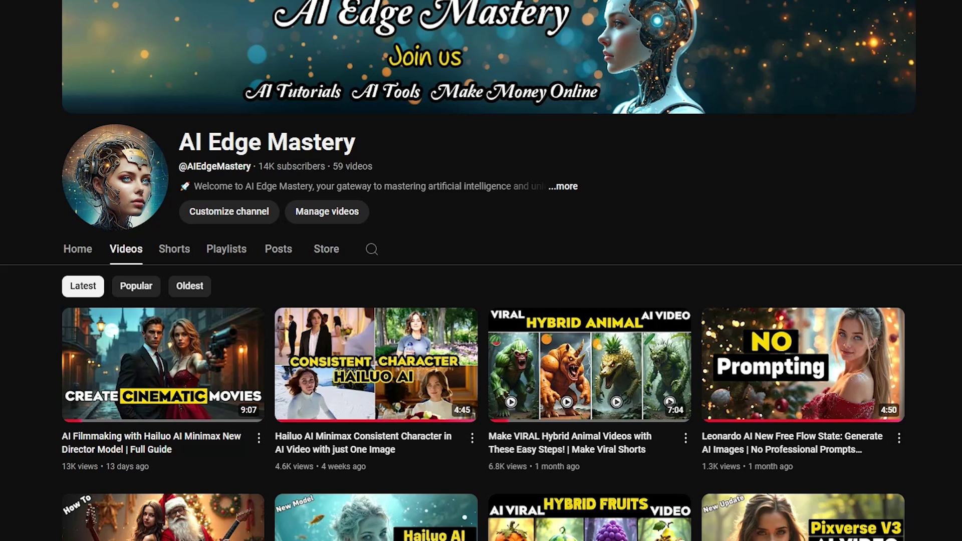
Browse the latest videos of the AI Edge Mastery channel on YouTube
scroll(482, 301, "down", 5)
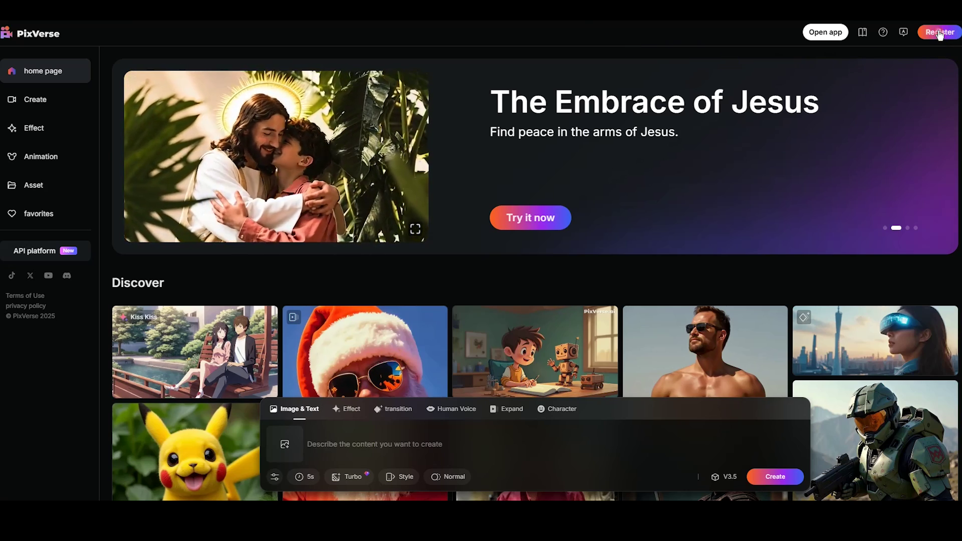
Switch to PixVerse and load the white-haired woman's clip from a local file into Human Voice, with the dialogue audio uploaded
left_click(940, 32)
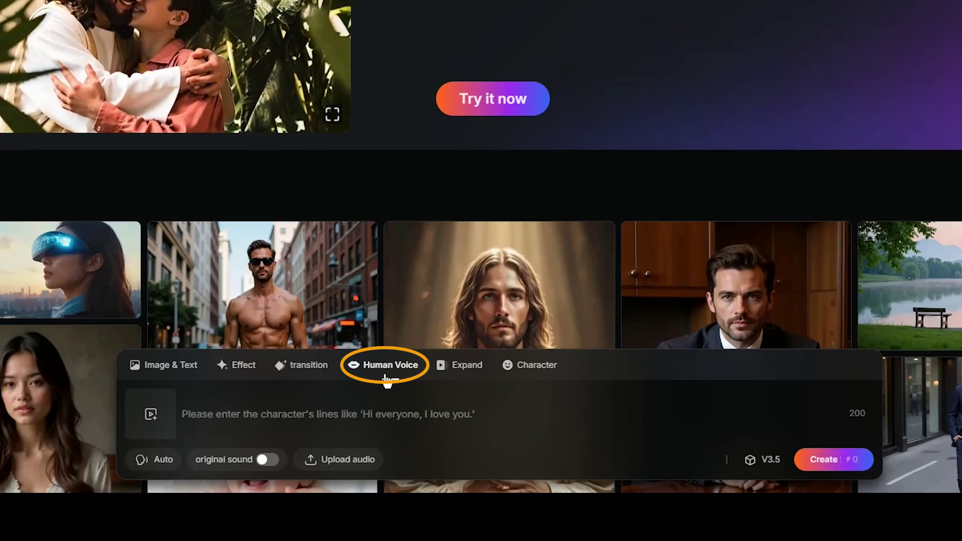
mouse_move(152, 434)
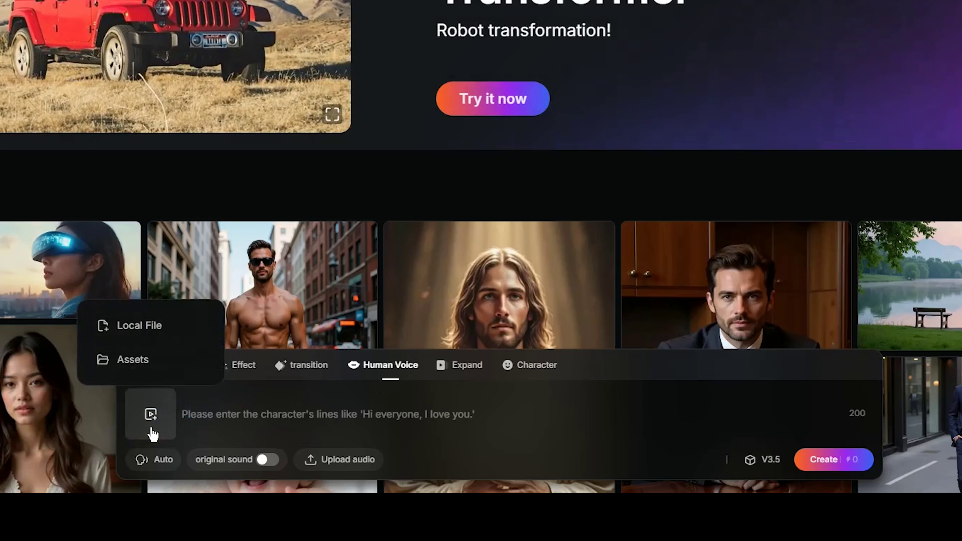
left_click(173, 334)
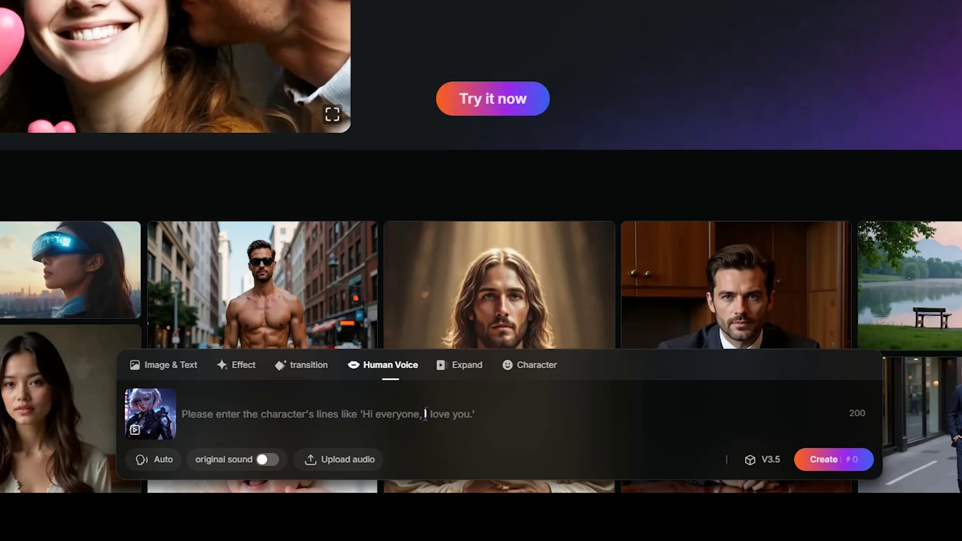
left_click(425, 414)
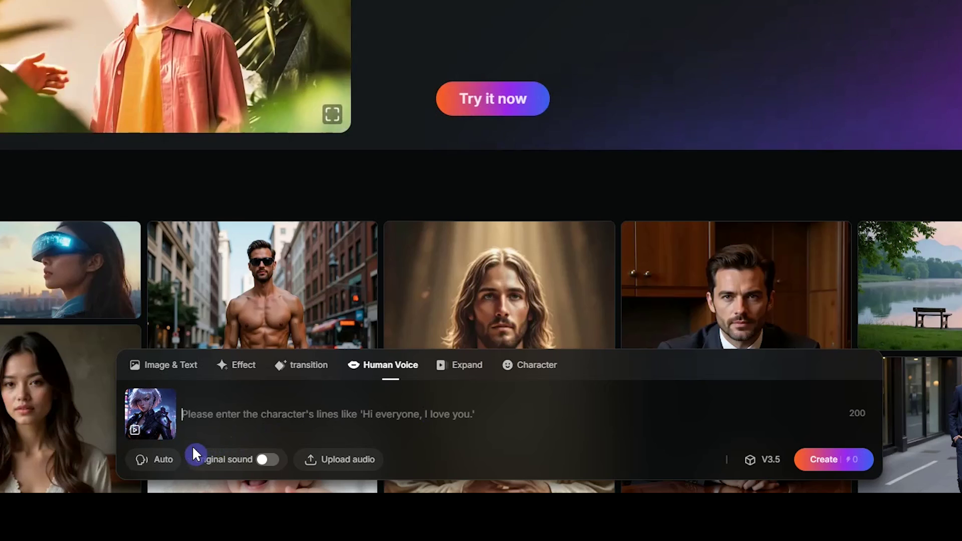
left_click(173, 462)
scroll(354, 461, "down", 2)
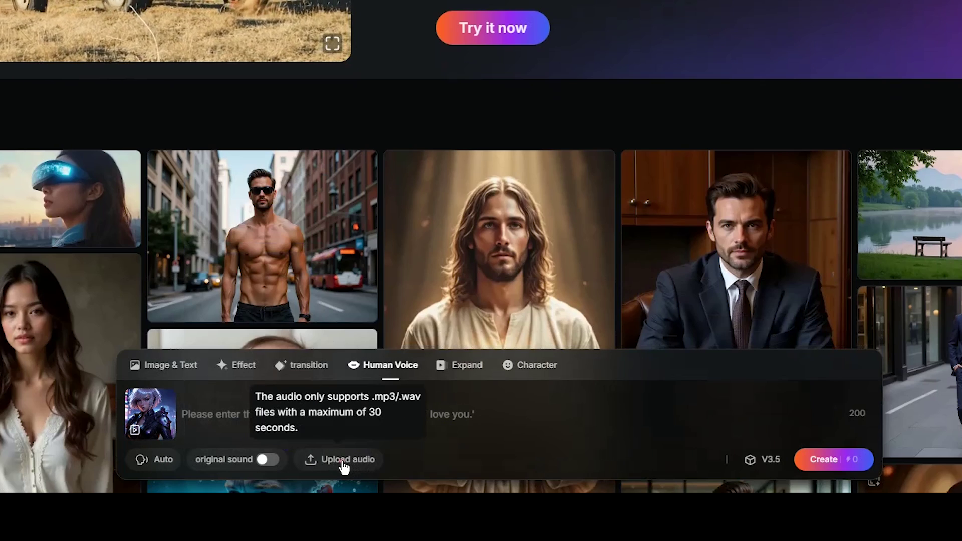
Generate the lip-synced video of the white-haired woman, play it back and download it
left_click(834, 461)
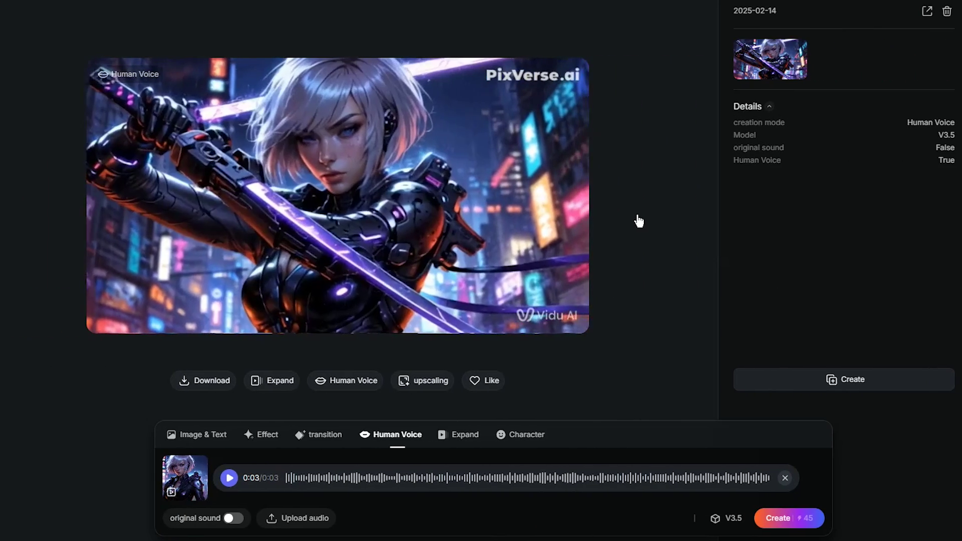
mouse_move(160, 321)
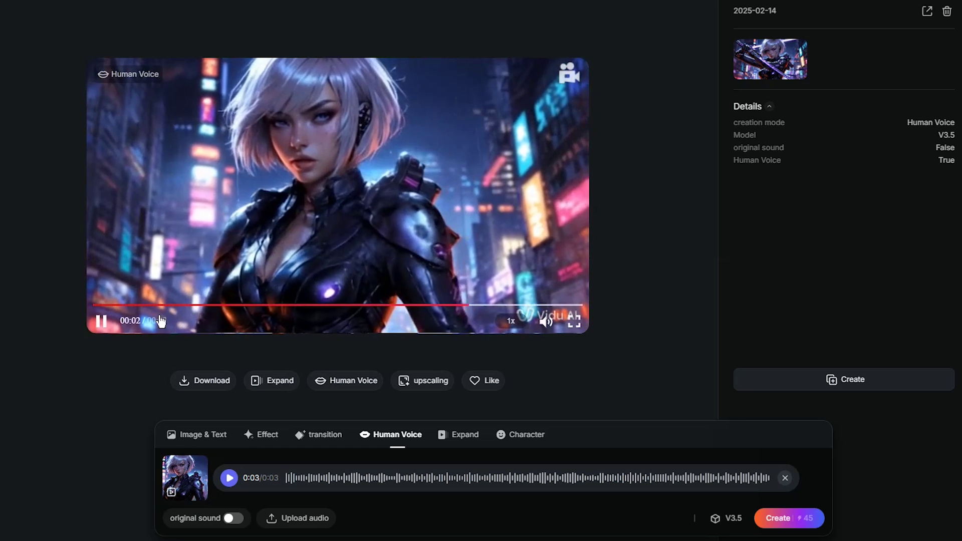
left_click(188, 386)
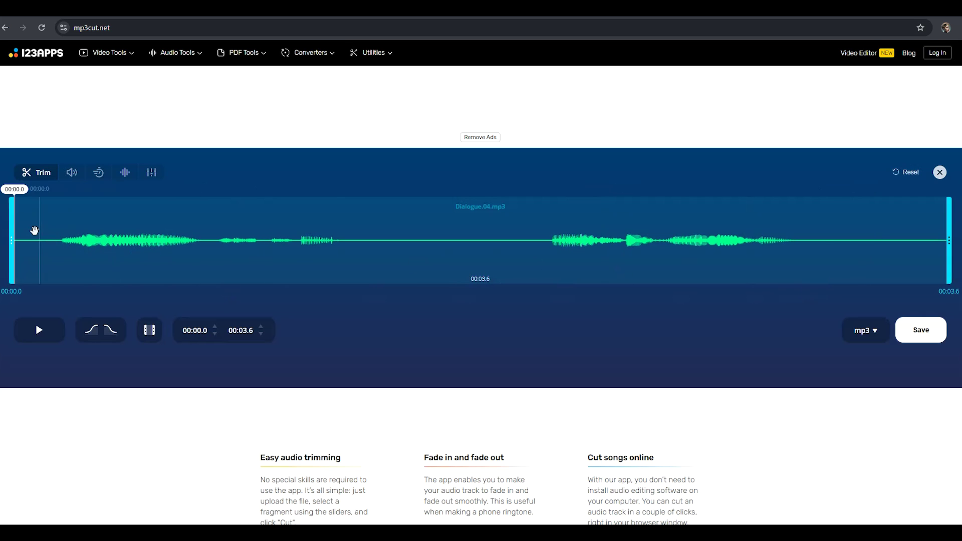
Switch to mp3cut.net, trim Dialogue.04.mp3 to the section from 00:00.1 to 00:01.2 and save it as mp3
left_click_drag(11, 228, 49, 231)
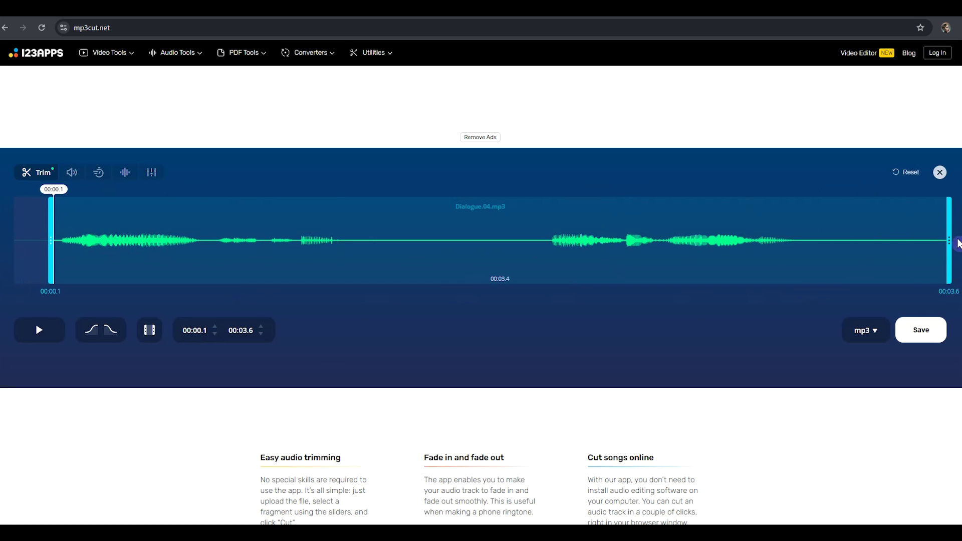
left_click_drag(950, 239, 337, 245)
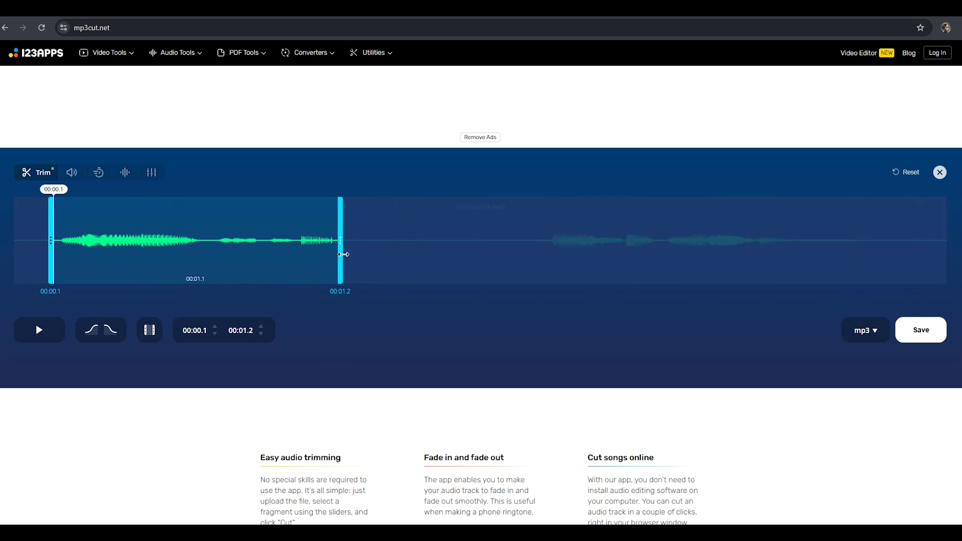
left_click(930, 335)
left_click(476, 239)
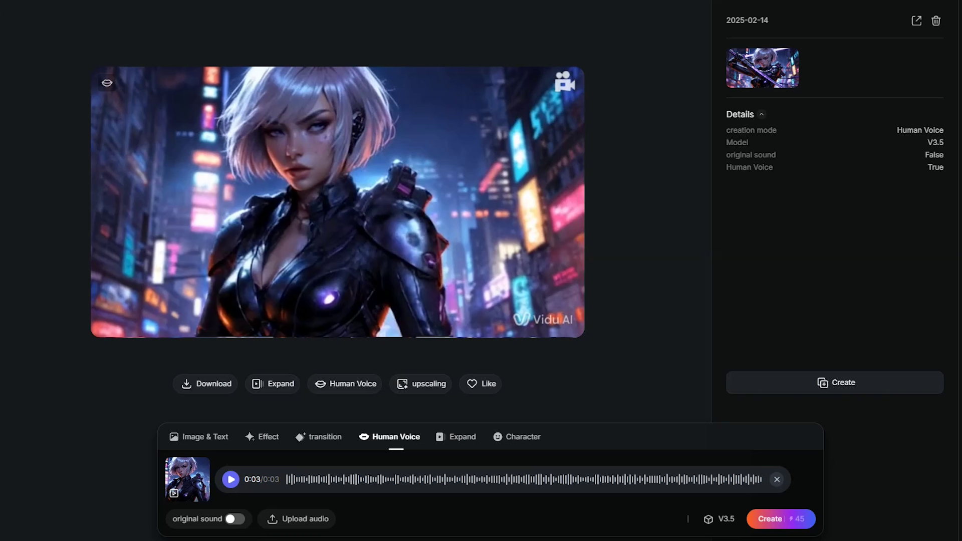
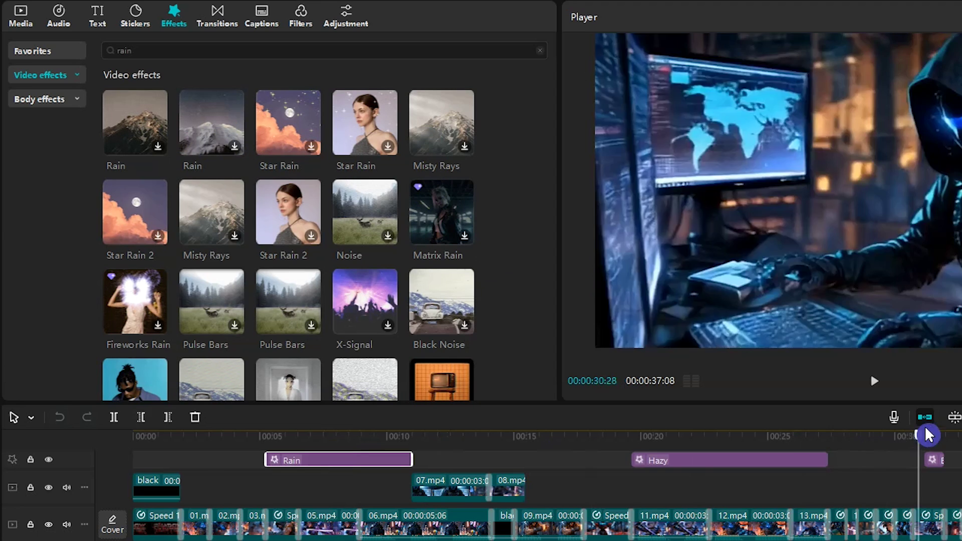
Switch to CapCut, select the short effect clip near 31 seconds on the timeline and search the video effects for 'black fade'
left_click(934, 460)
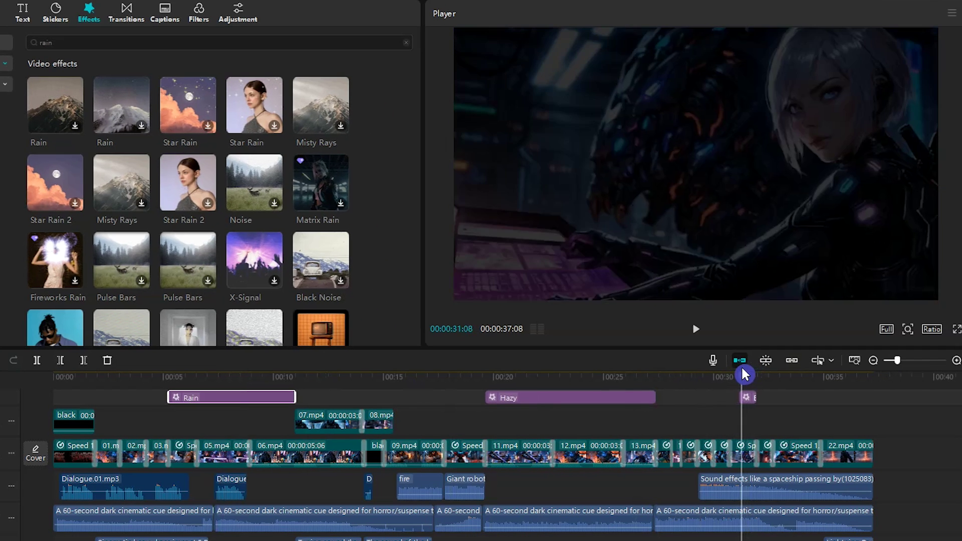
left_click(119, 42)
key("ctrl+a")
type("bl")
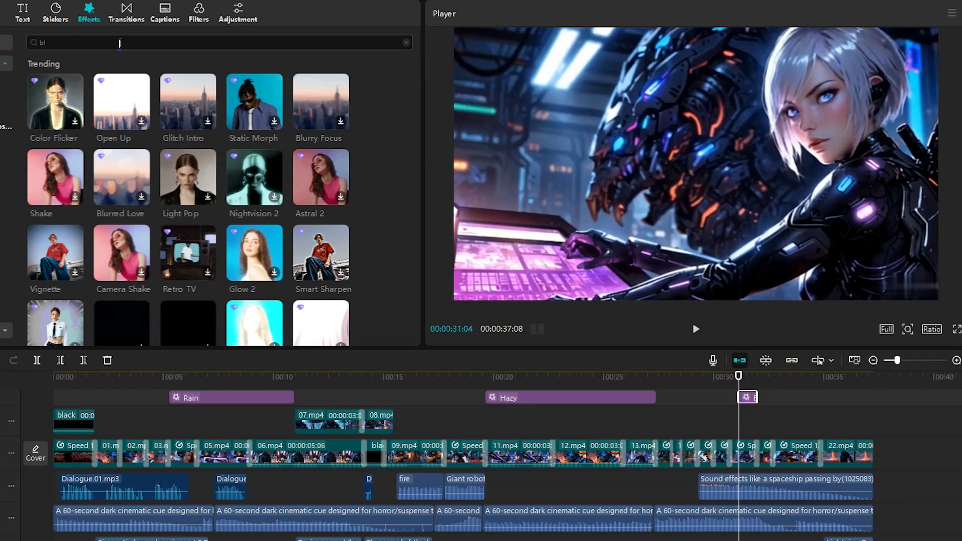
key("Return")
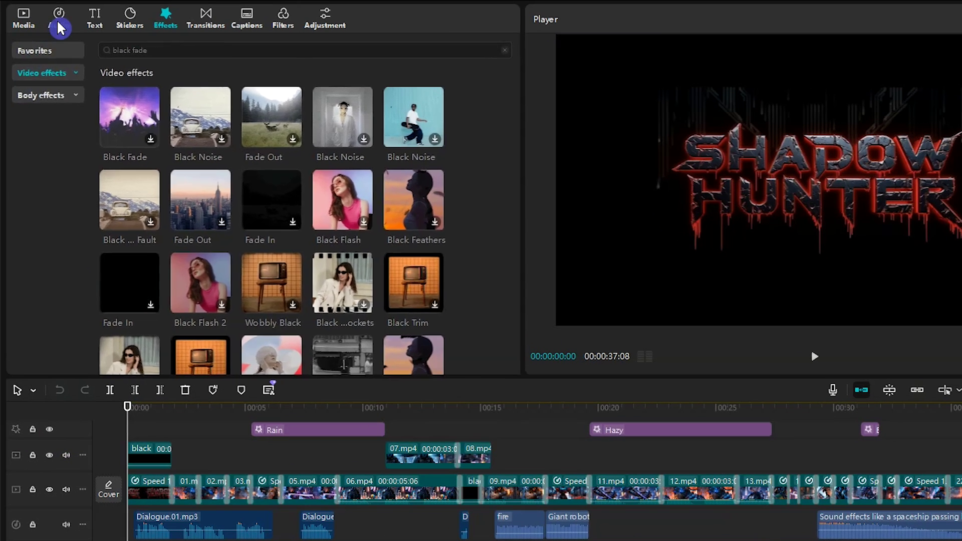
Browse the audio library's Music categories and the trending sound effects
left_click(59, 22)
left_click(65, 50)
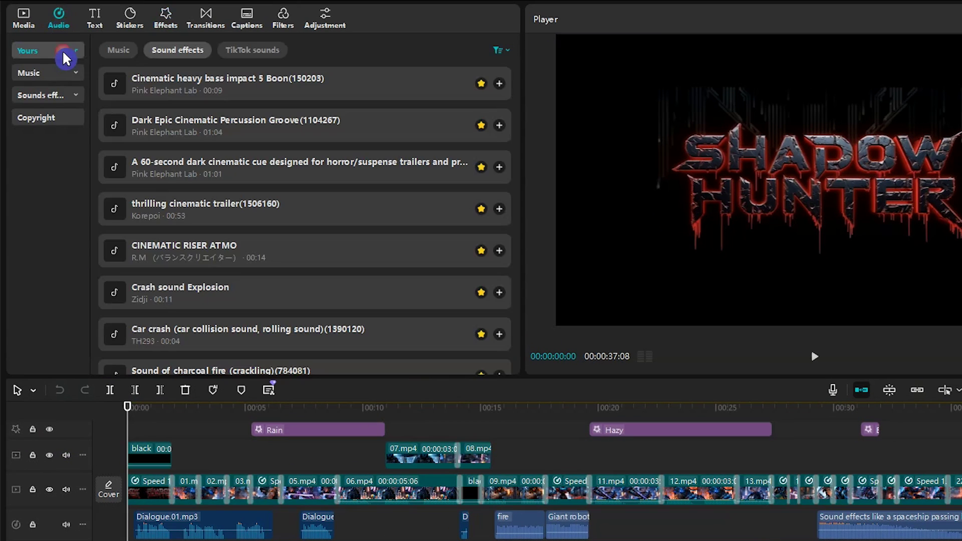
left_click(48, 73)
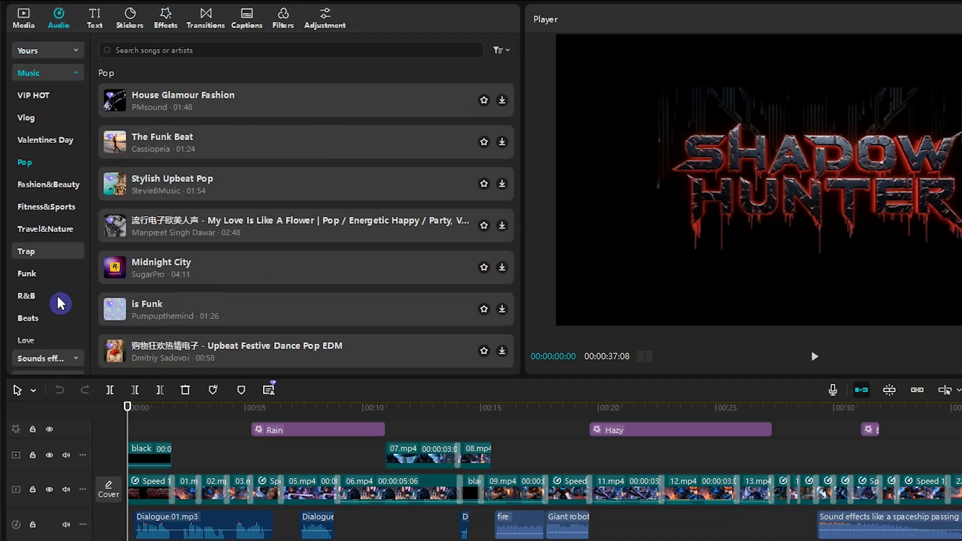
left_click(75, 74)
left_click(54, 97)
left_click(54, 95)
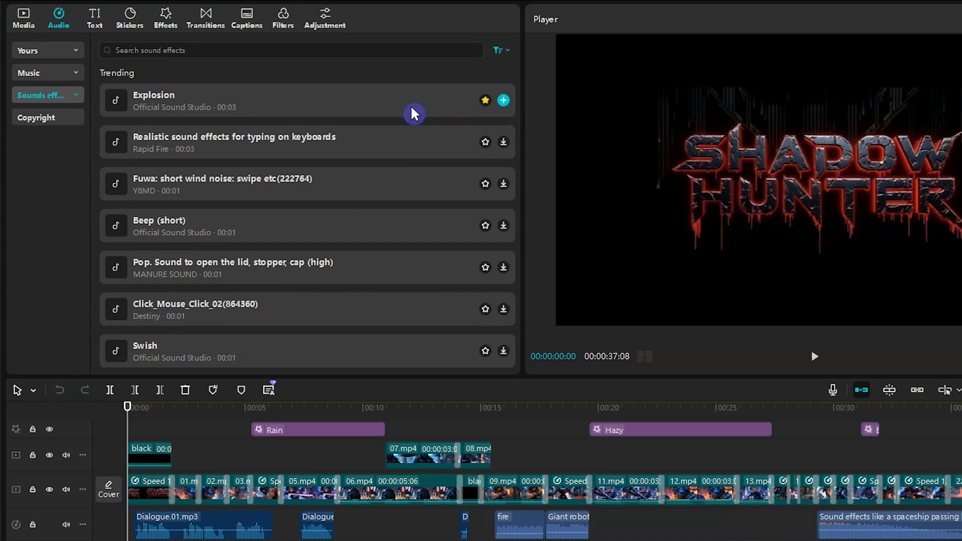
Open the favorite sound effects and preview 'A 60-second dark cinematic cue designed for horror/suspense trailers'
left_click(61, 52)
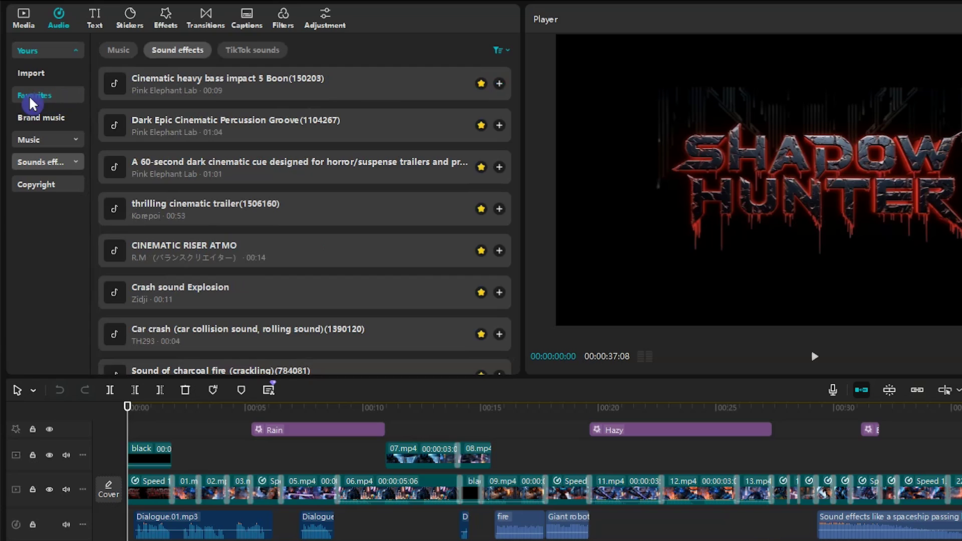
scroll(365, 95, "down", 2)
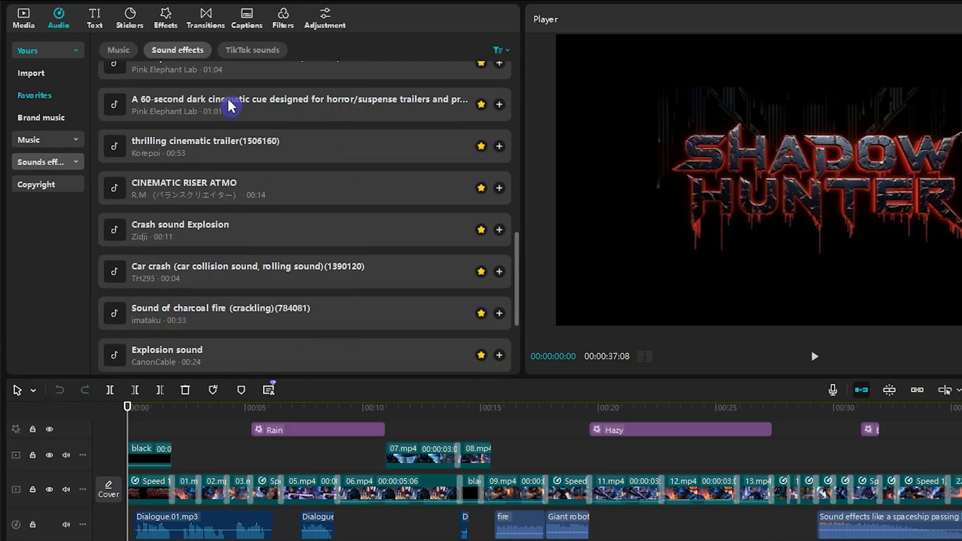
left_click(120, 110)
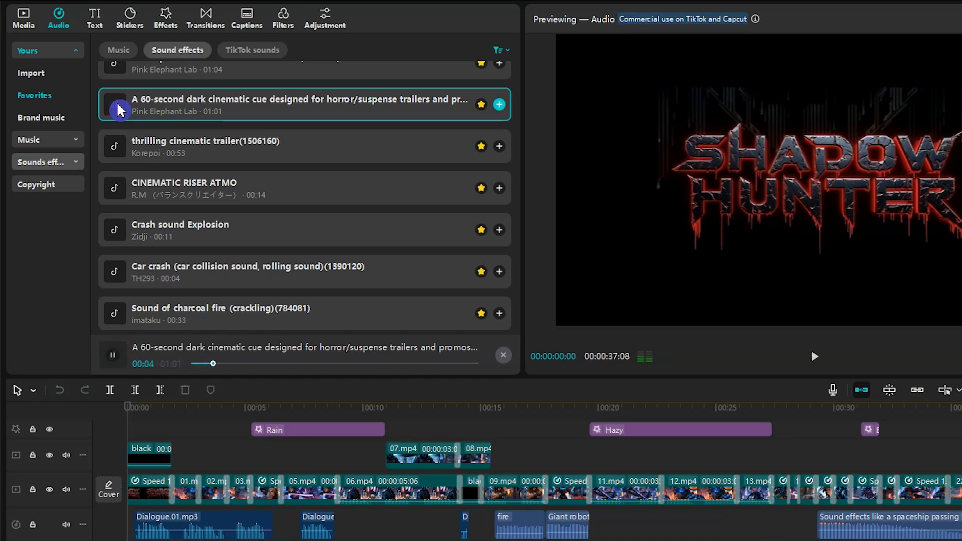
Select the Dialogue.01.mp3 clip on the timeline and play the trailer from the beginning to check its opening audio
left_click(233, 526)
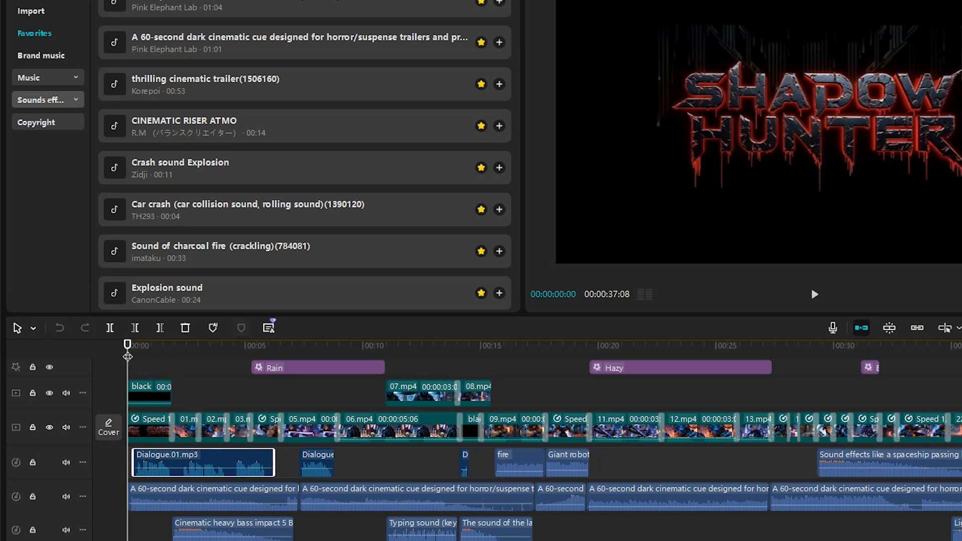
left_click(814, 295)
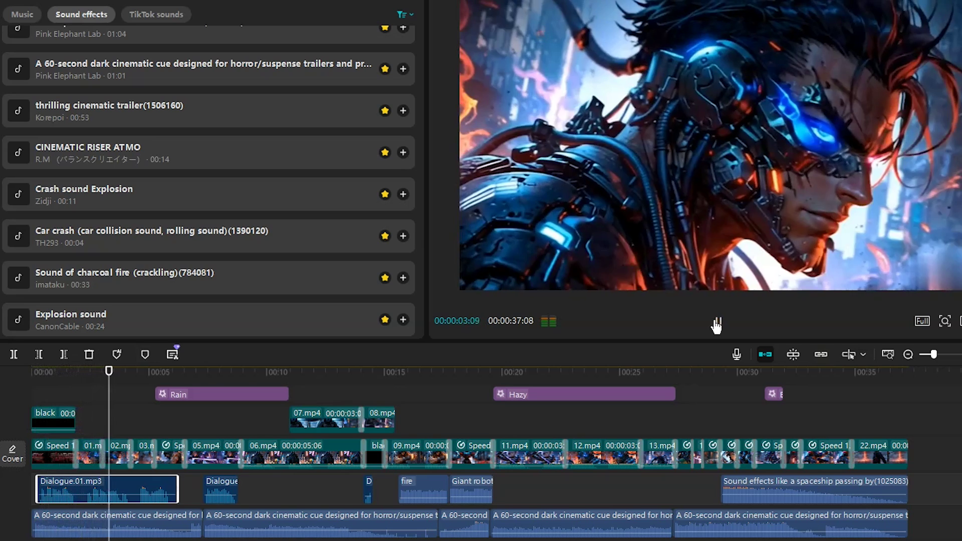
left_click(717, 323)
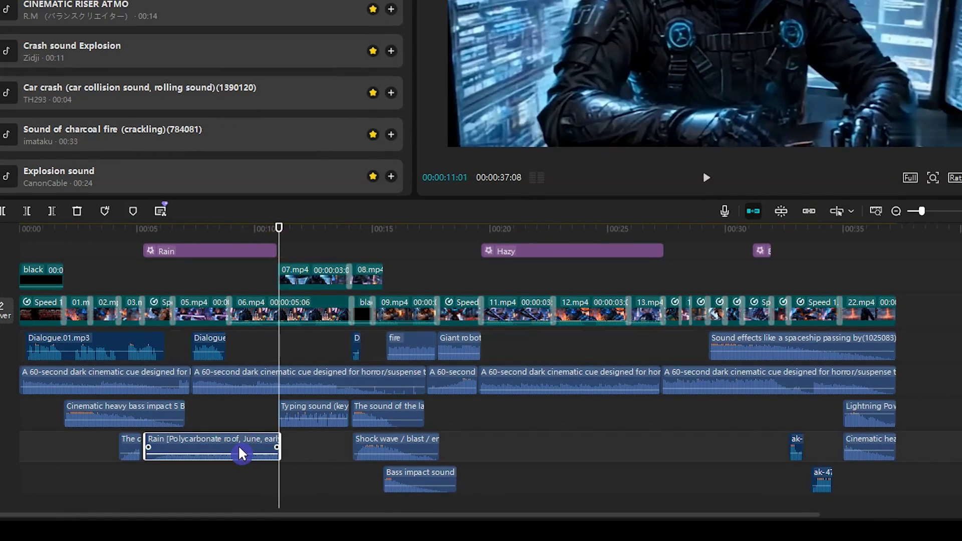
Examine how the typing, fire and shock wave sound effects line up with the scenes between about 11 and 16 seconds
left_click(308, 421)
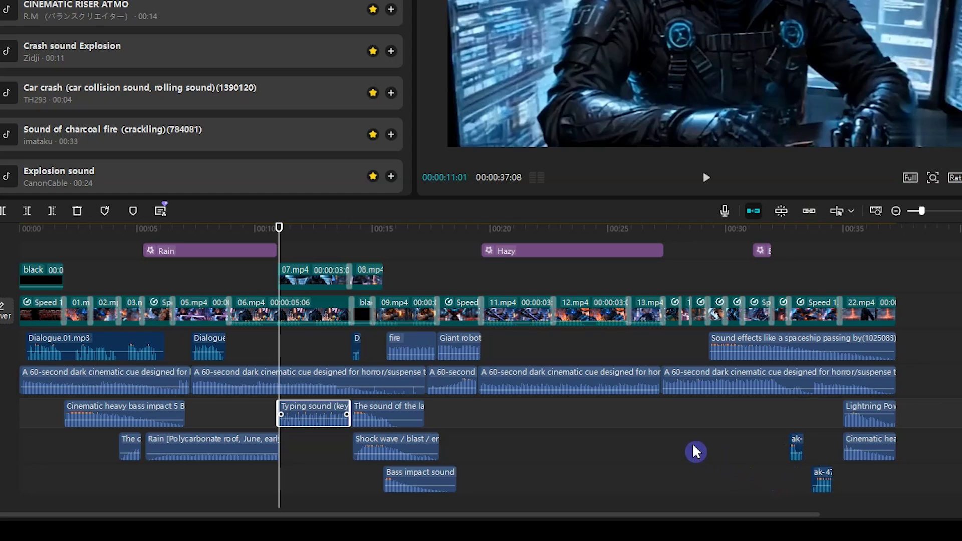
left_click(298, 242)
left_click_drag(344, 242, 393, 263)
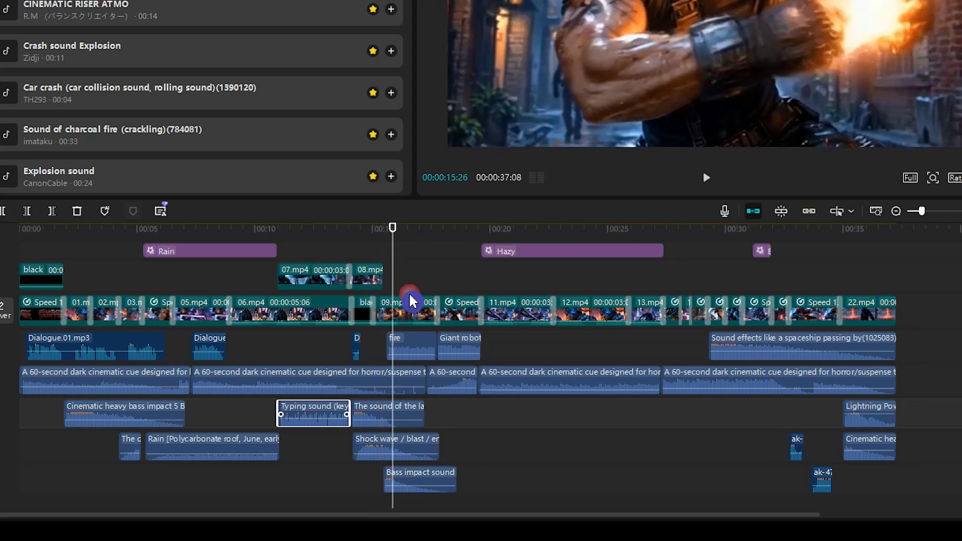
left_click(419, 354)
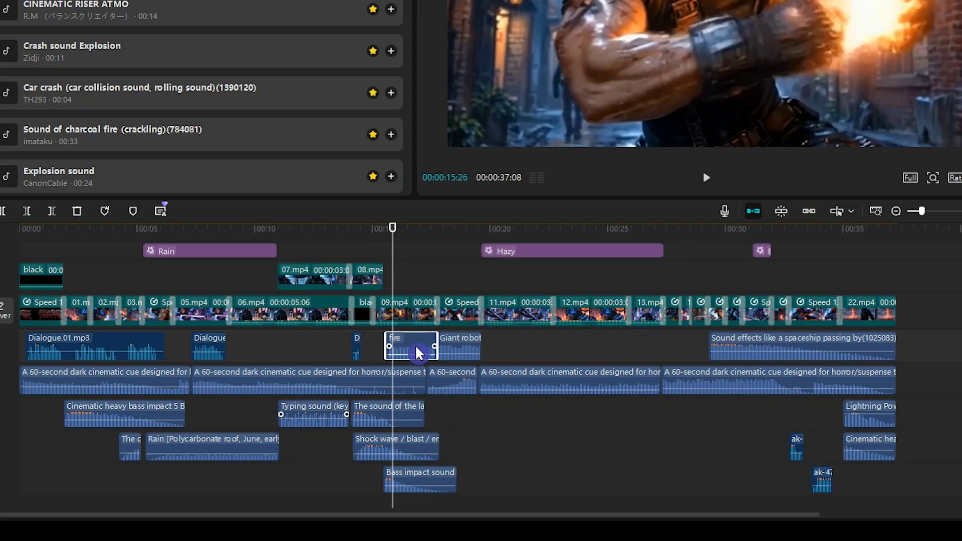
mouse_move(406, 453)
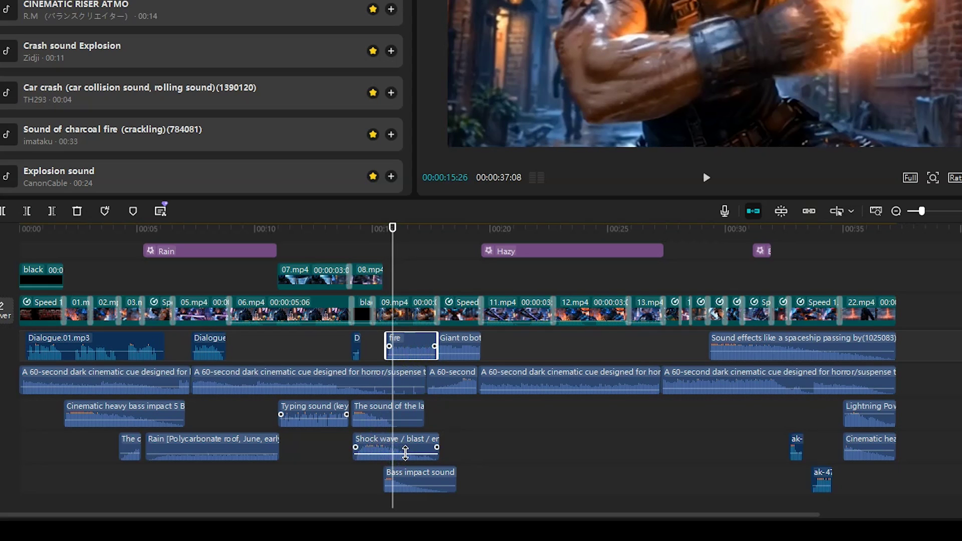
left_click_drag(406, 453, 407, 447)
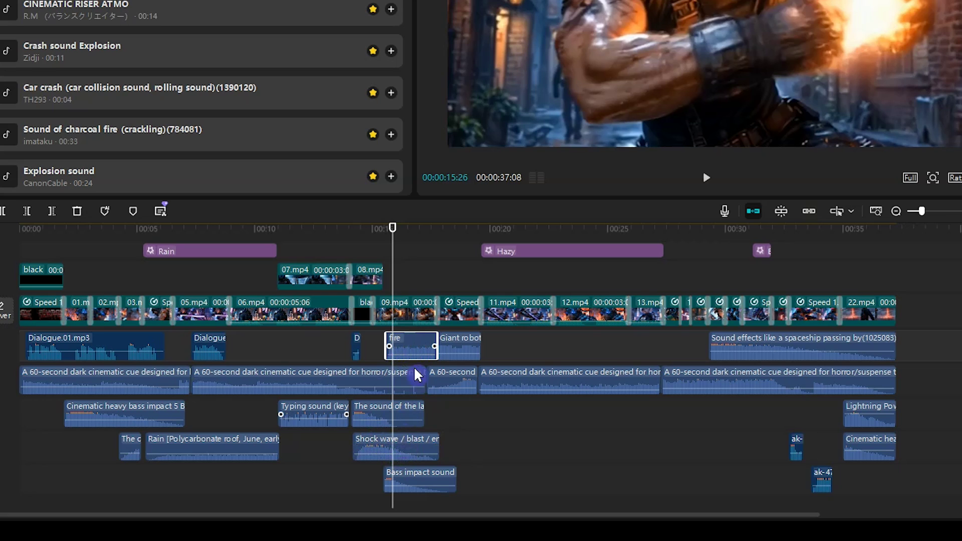
left_click_drag(389, 242, 371, 242)
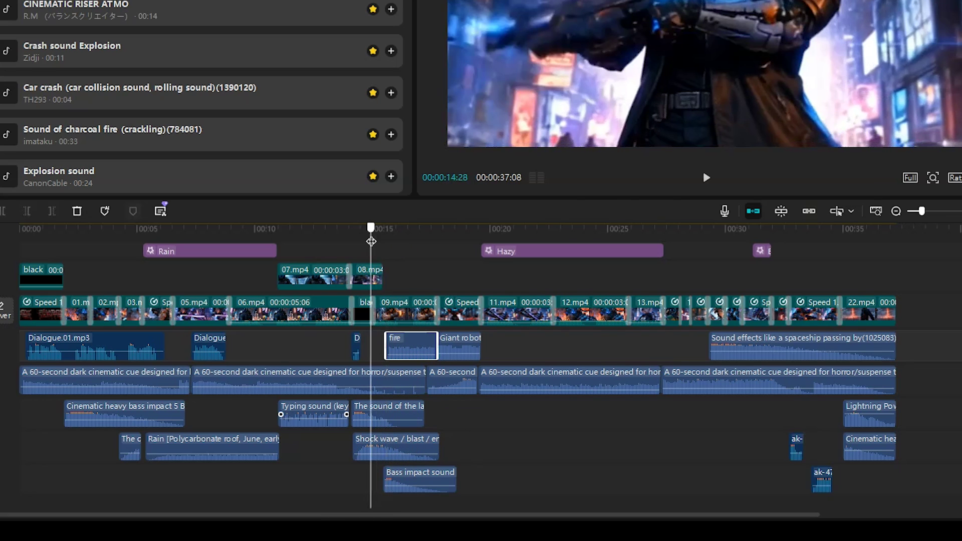